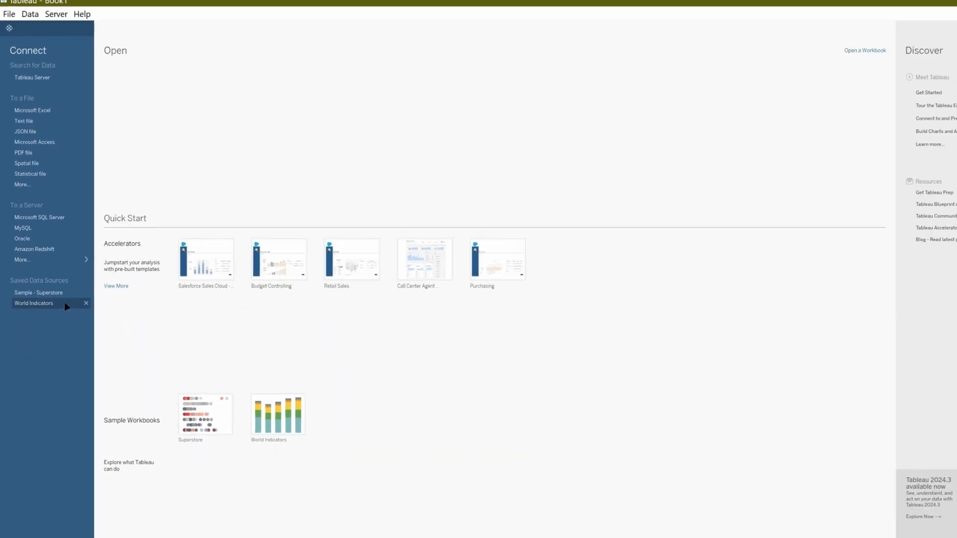
# Step: Build a world map by adding the generated Latitude and Longitude fields to the sheet
pyautogui.click(95, 379)
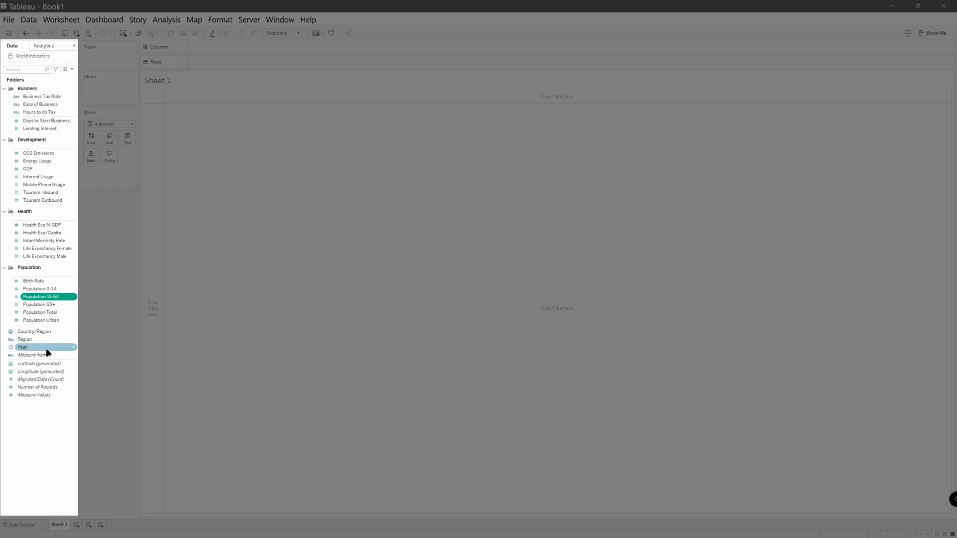
pyautogui.click(46, 366)
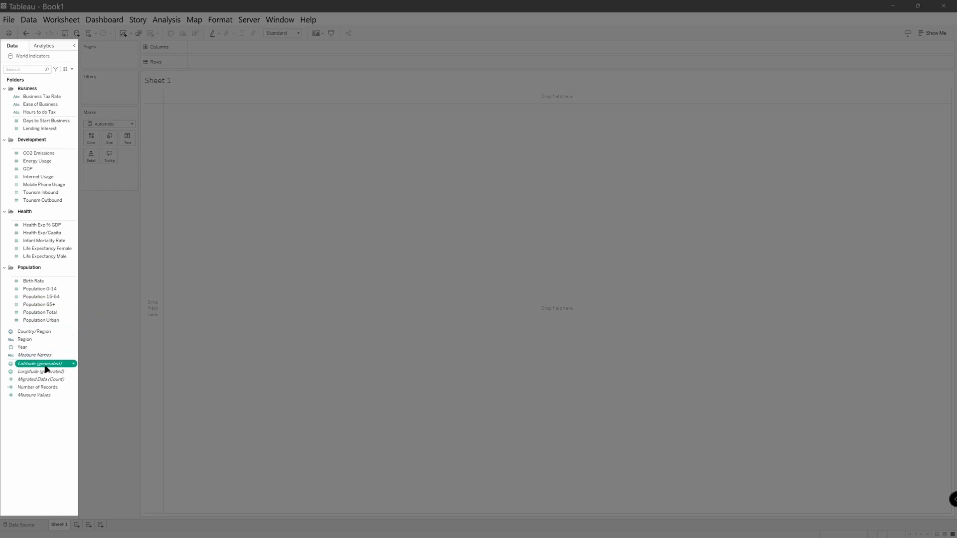
pyautogui.click(45, 372)
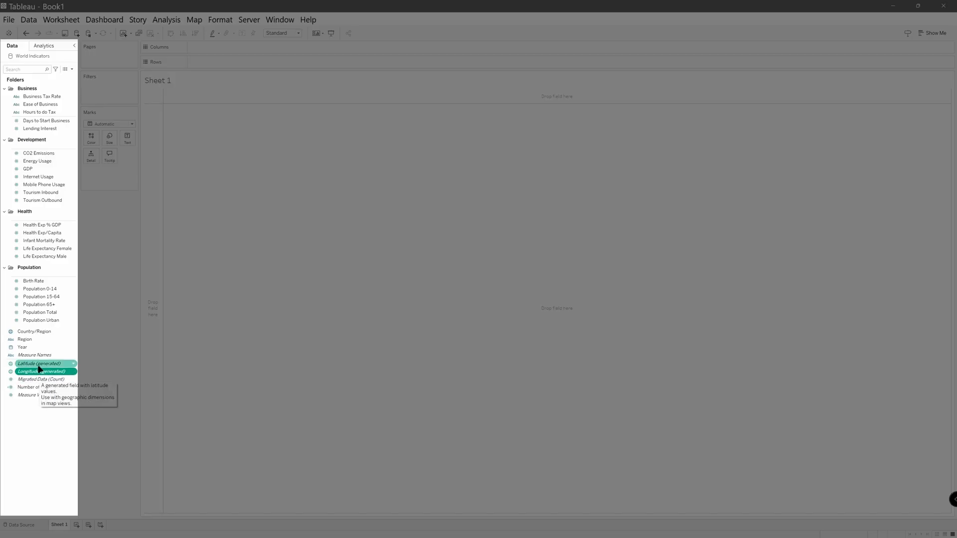
pyautogui.doubleClick(40, 367)
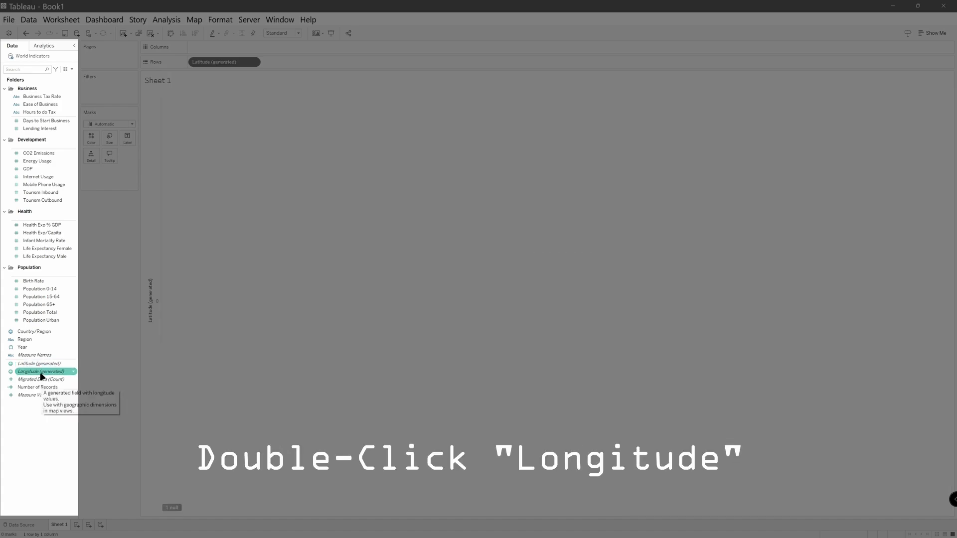
pyautogui.doubleClick(42, 373)
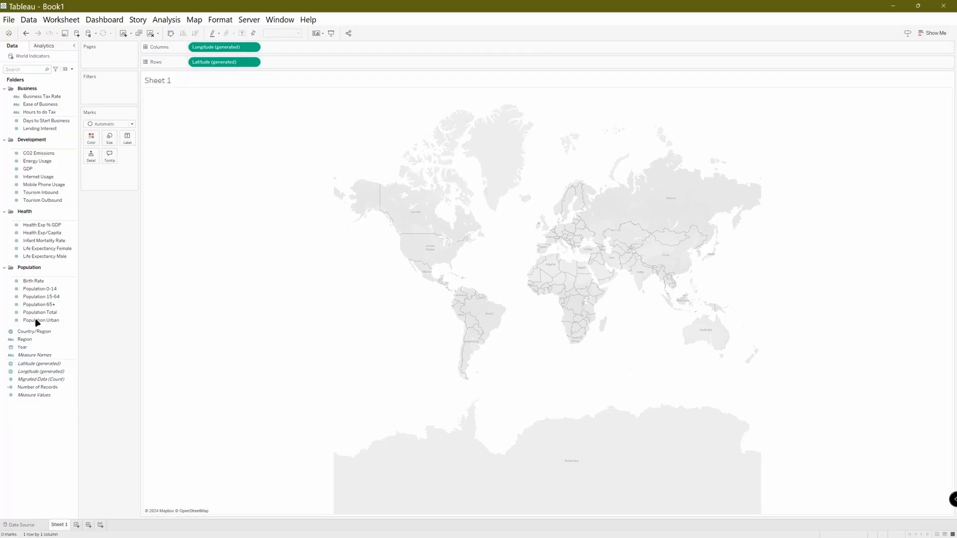
pyautogui.click(29, 306)
pyautogui.click(28, 291)
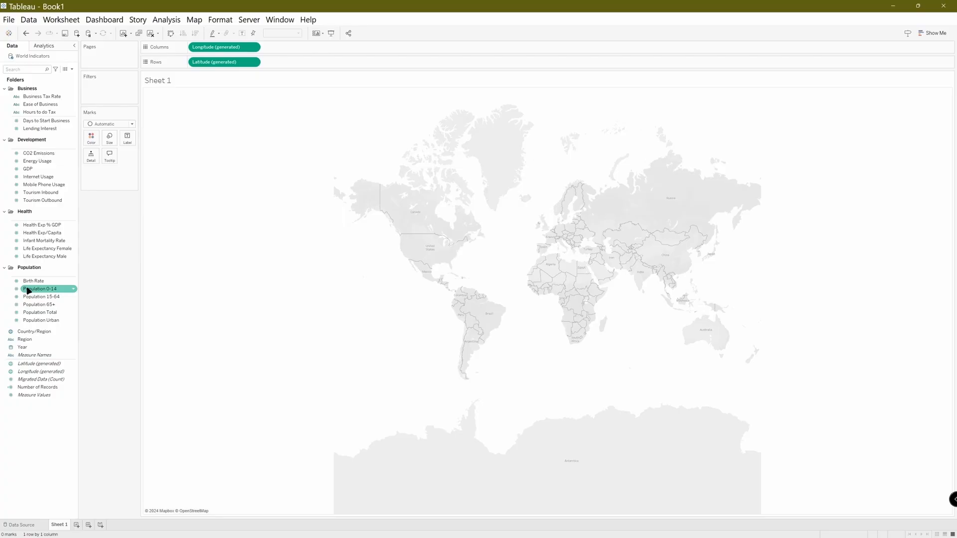
pyautogui.click(30, 297)
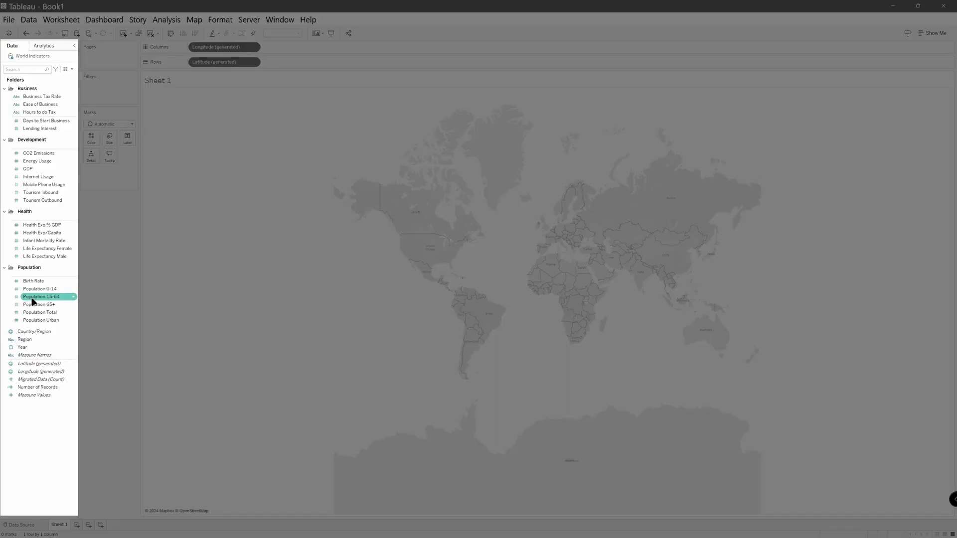
pyautogui.click(34, 304)
pyautogui.click(38, 332)
pyautogui.click(39, 339)
pyautogui.click(40, 348)
pyautogui.click(40, 341)
# Step: Add a filter on the Year field that works by Years
pyautogui.click(42, 348)
pyautogui.moveTo(50, 350); pyautogui.dragTo(123, 90)
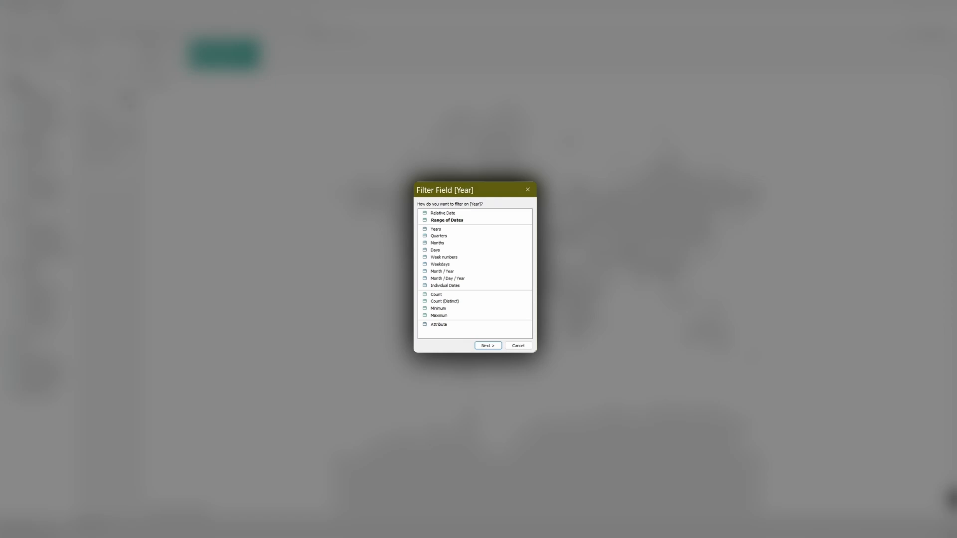
pyautogui.click(437, 229)
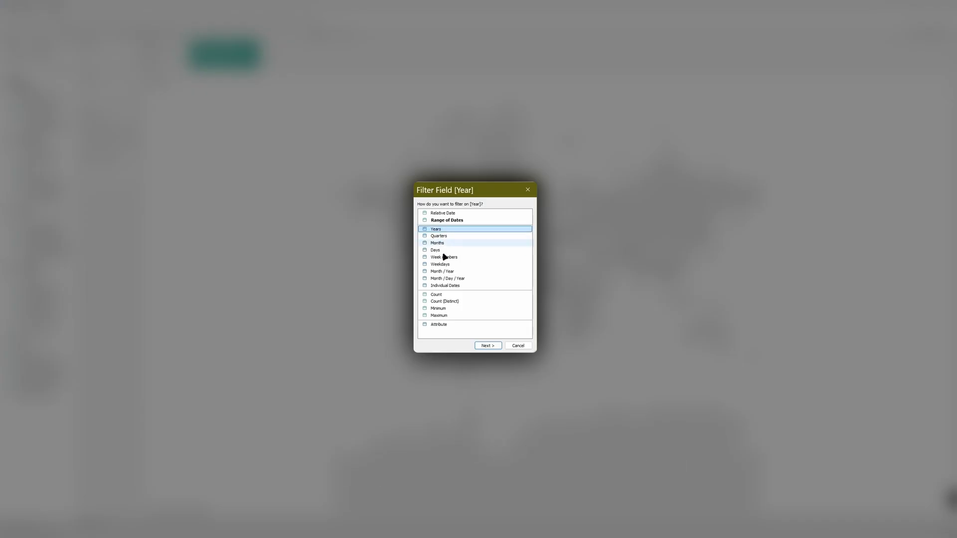
pyautogui.click(489, 346)
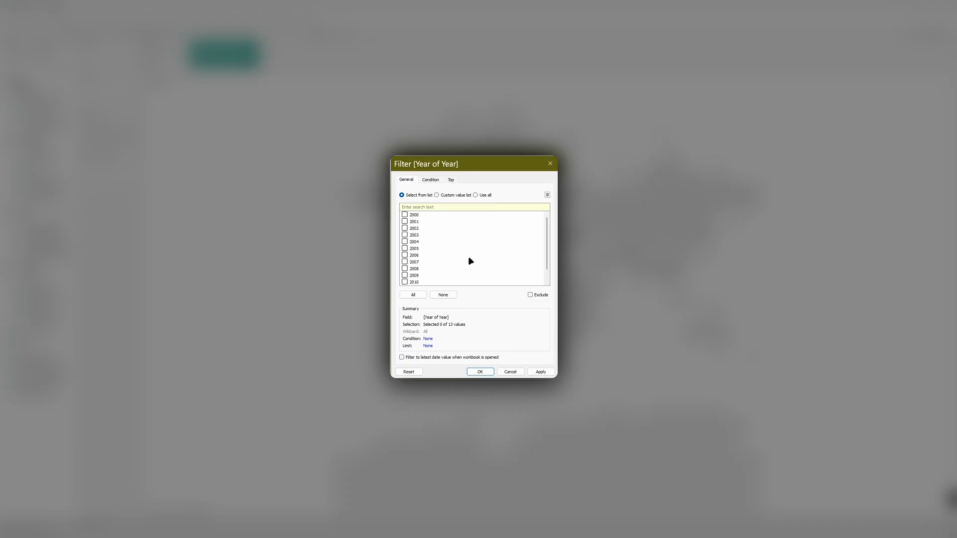
pyautogui.scroll(-1, 469, 257)
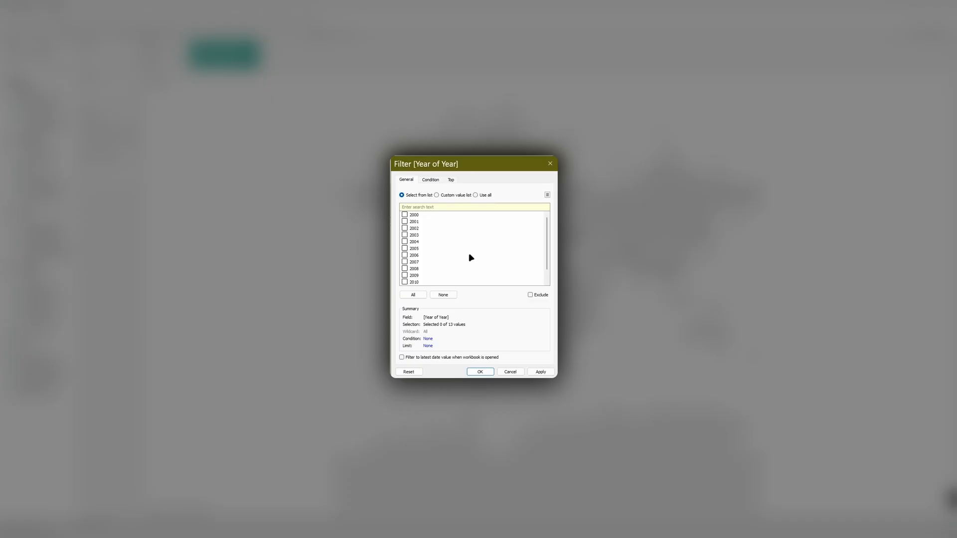
pyautogui.click(410, 283)
pyautogui.click(417, 296)
pyautogui.click(405, 282)
pyautogui.click(432, 276)
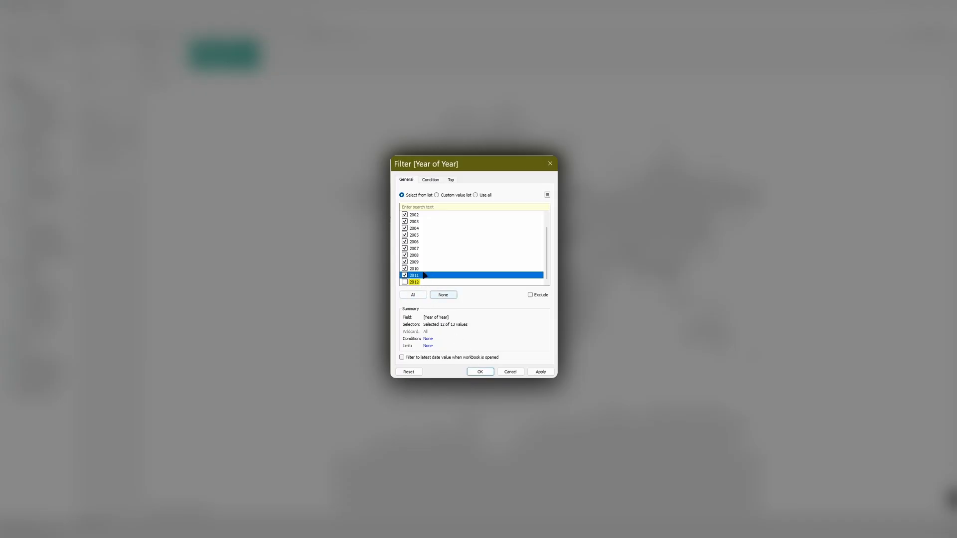
pyautogui.click(442, 297)
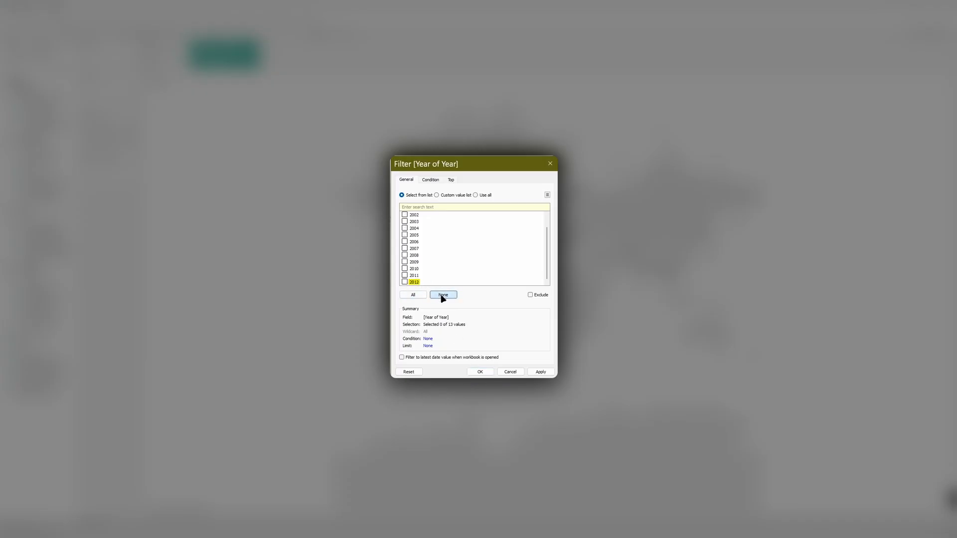
# Step: Restrict the Year filter to 2012 only and apply it to the sheet
pyautogui.click(404, 282)
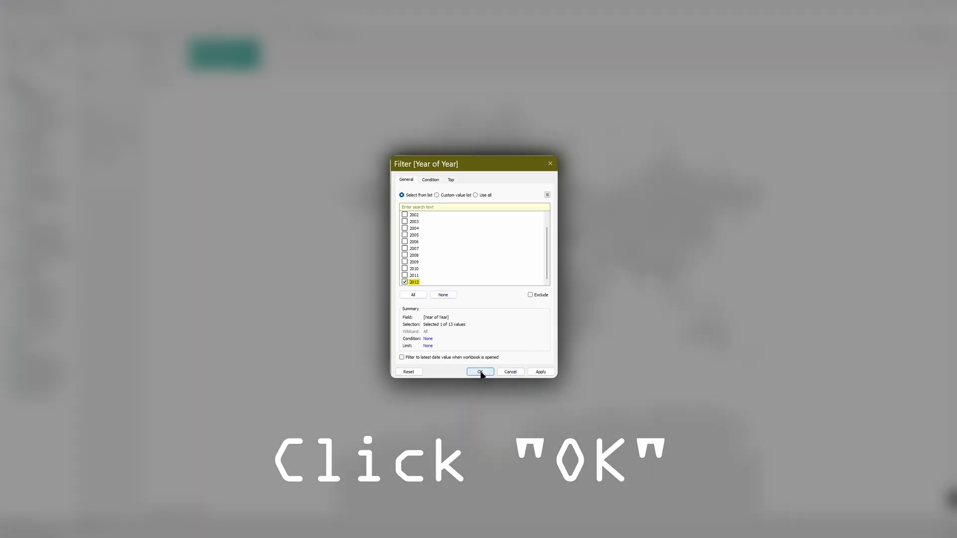
pyautogui.click(481, 373)
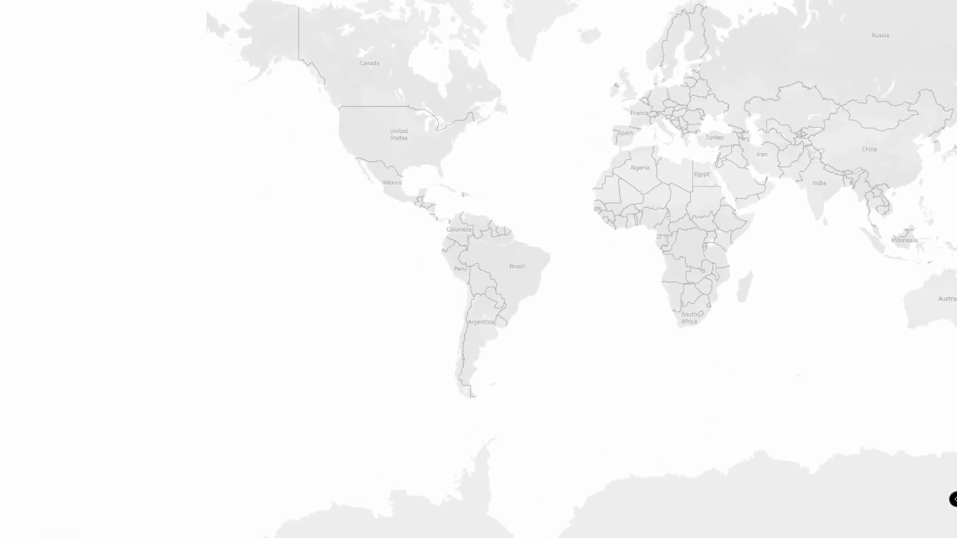
# Step: Add Country/Region to the map as a mark detail and set the mark type to Map
pyautogui.moveTo(478, 269); pyautogui.dragTo(456, 299)
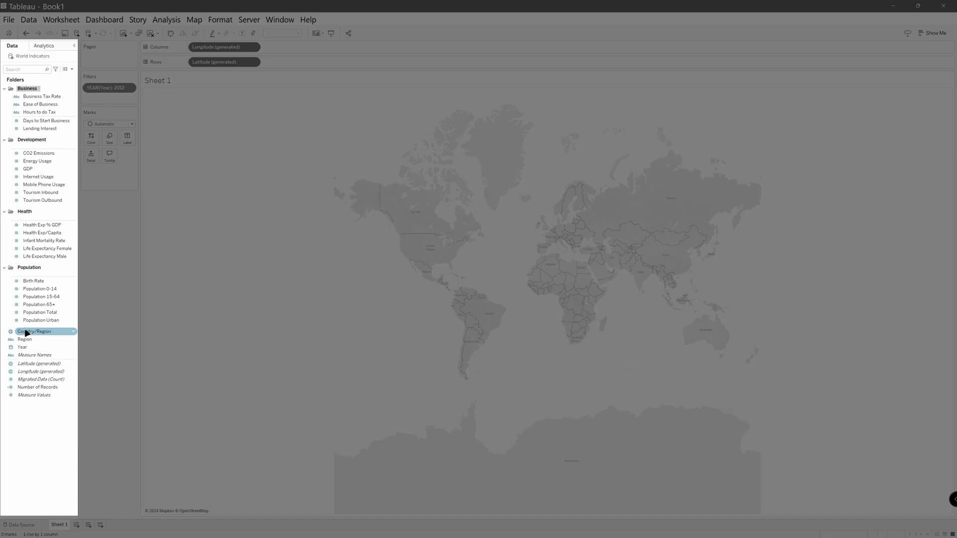
pyautogui.moveTo(26, 333); pyautogui.dragTo(90, 158)
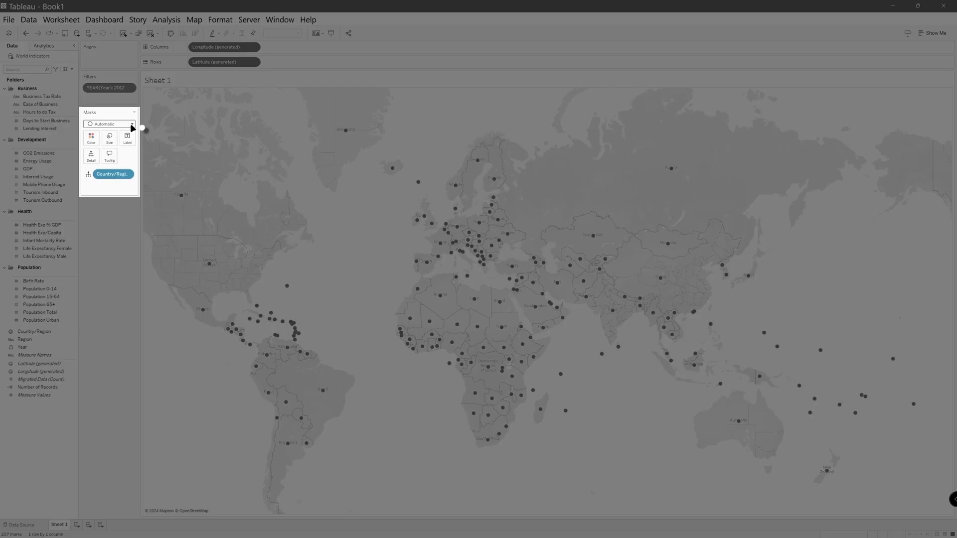
pyautogui.click(132, 126)
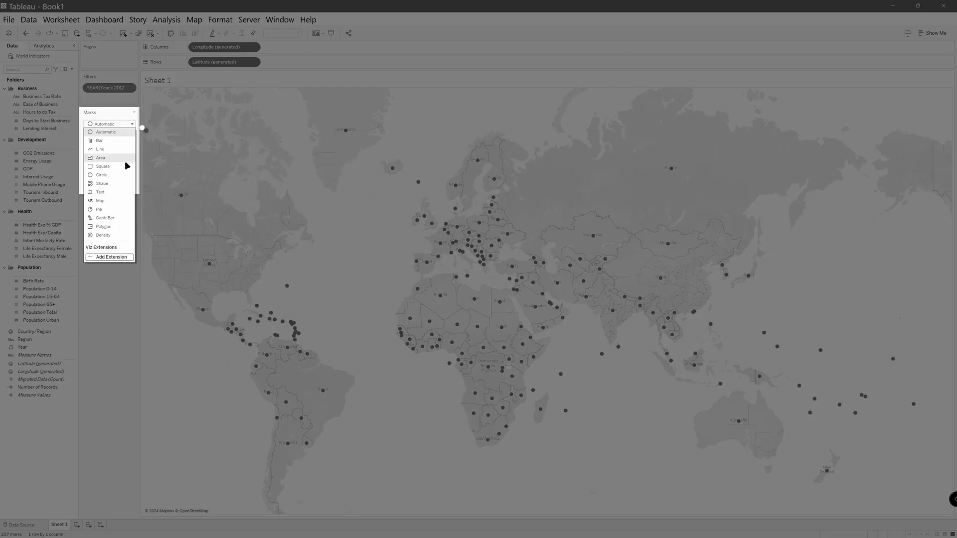
pyautogui.click(115, 201)
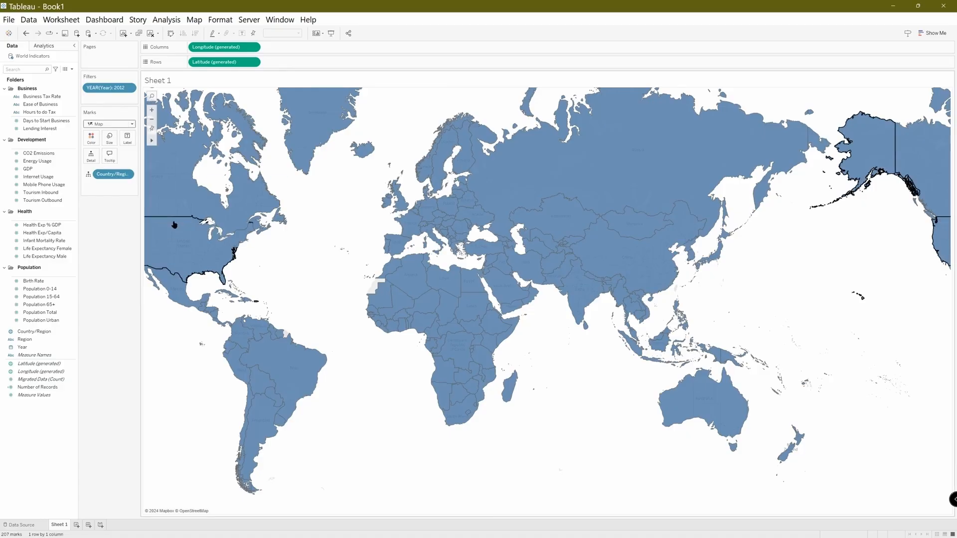
# Step: Label the countries on the map with the Birth Rate field
pyautogui.scroll(-1, 174, 224)
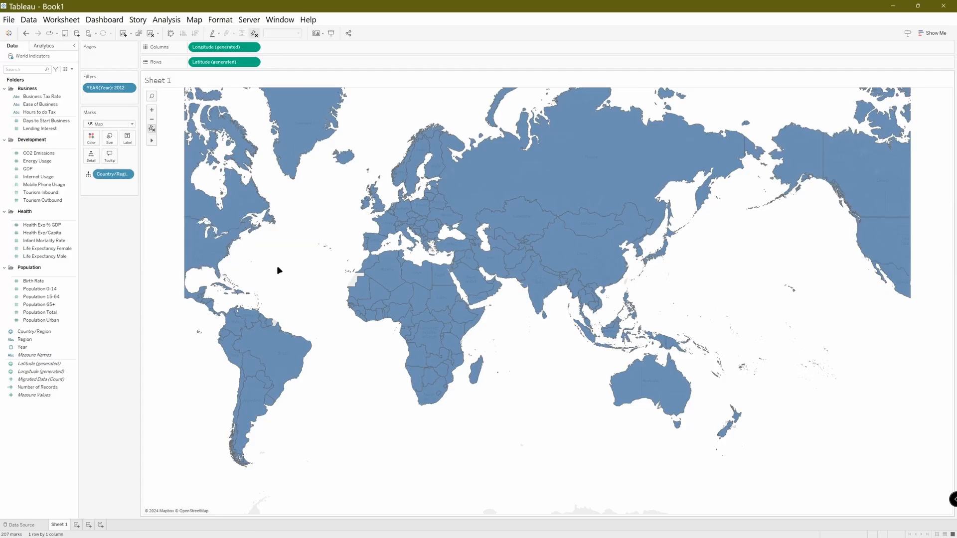
pyautogui.scroll(-2, 289, 266)
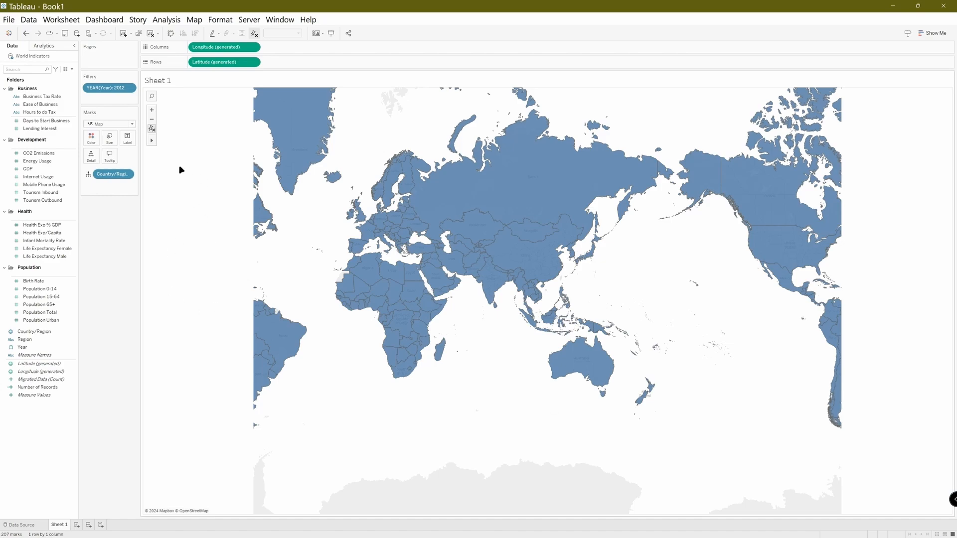
pyautogui.click(151, 120)
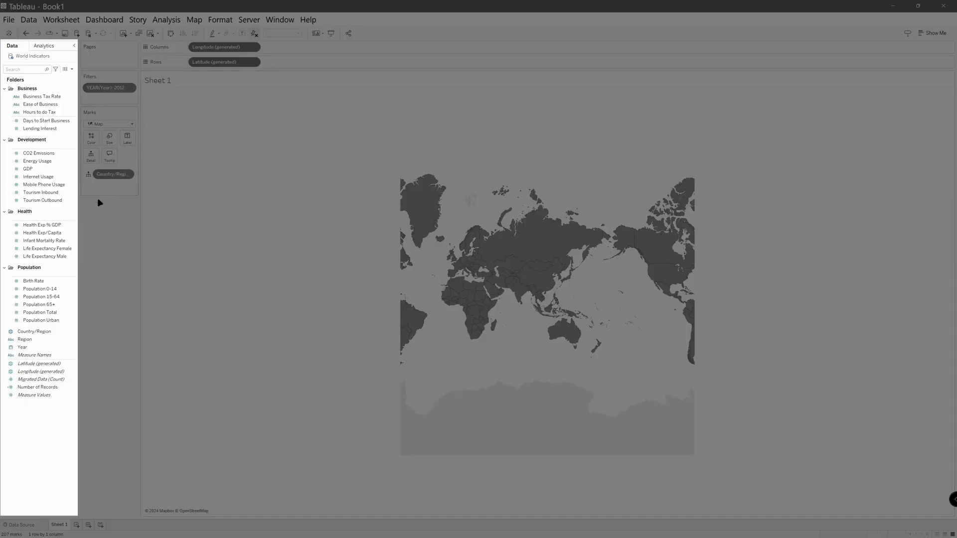
pyautogui.click(35, 282)
pyautogui.moveTo(37, 284); pyautogui.dragTo(128, 143)
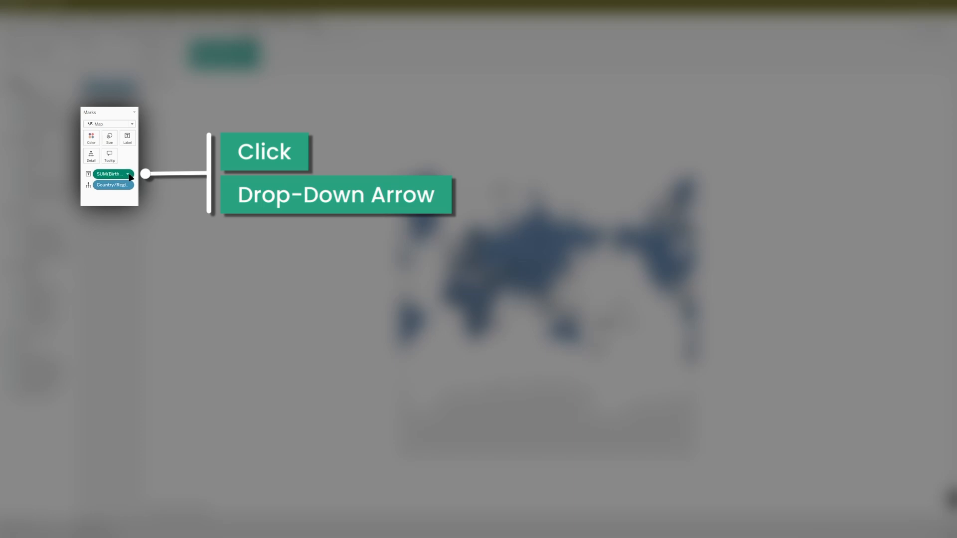
# Step: Format the Birth Rate label numbers as percentages with 1 decimal place and close the formatting options
pyautogui.click(129, 175)
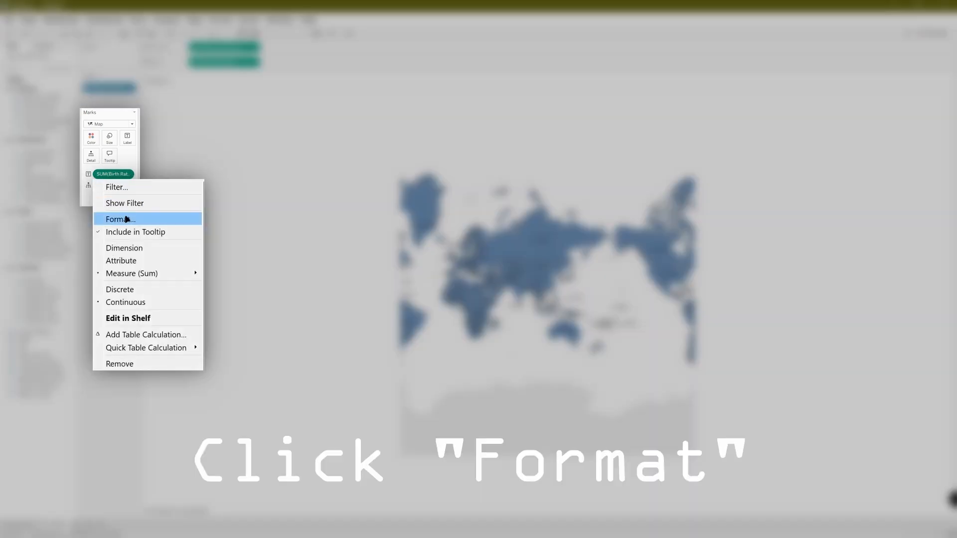
pyautogui.click(127, 219)
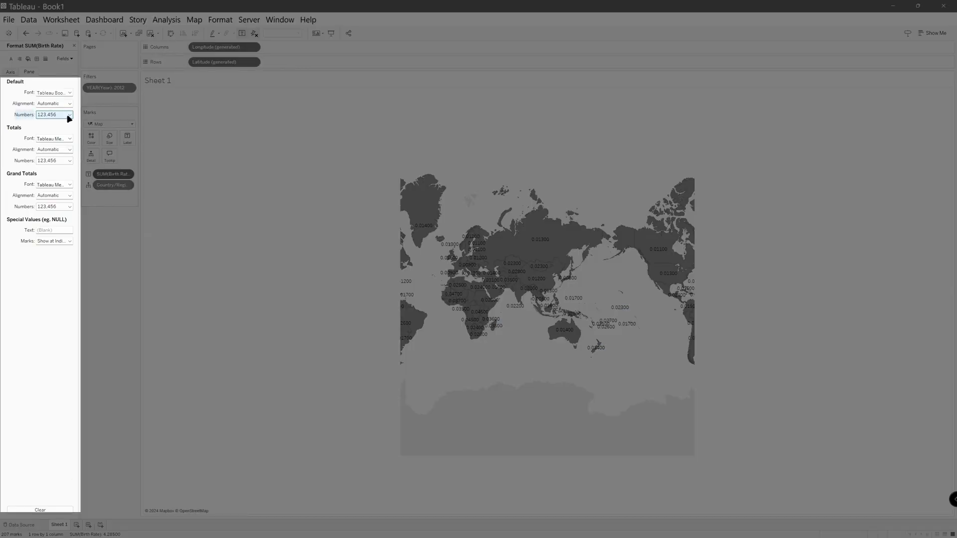
pyautogui.click(69, 116)
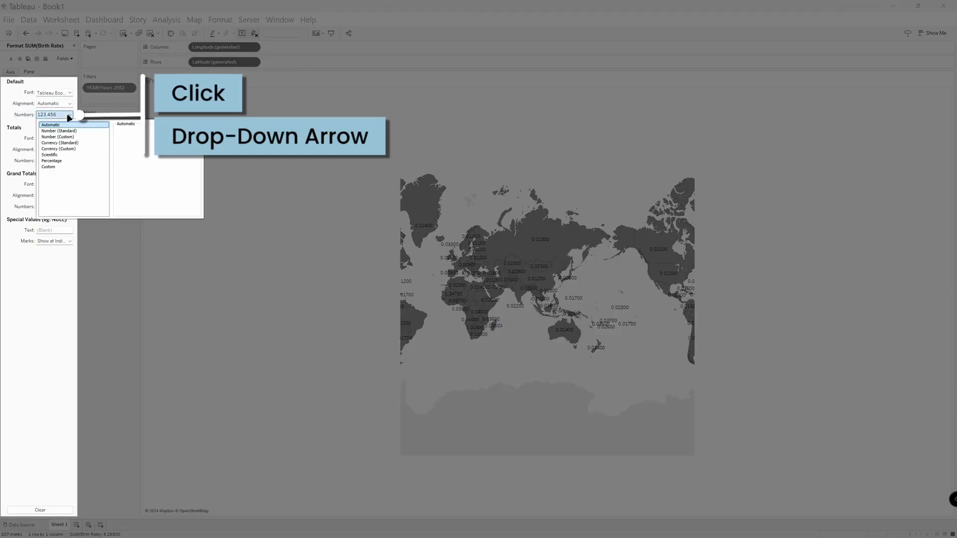
pyautogui.click(66, 162)
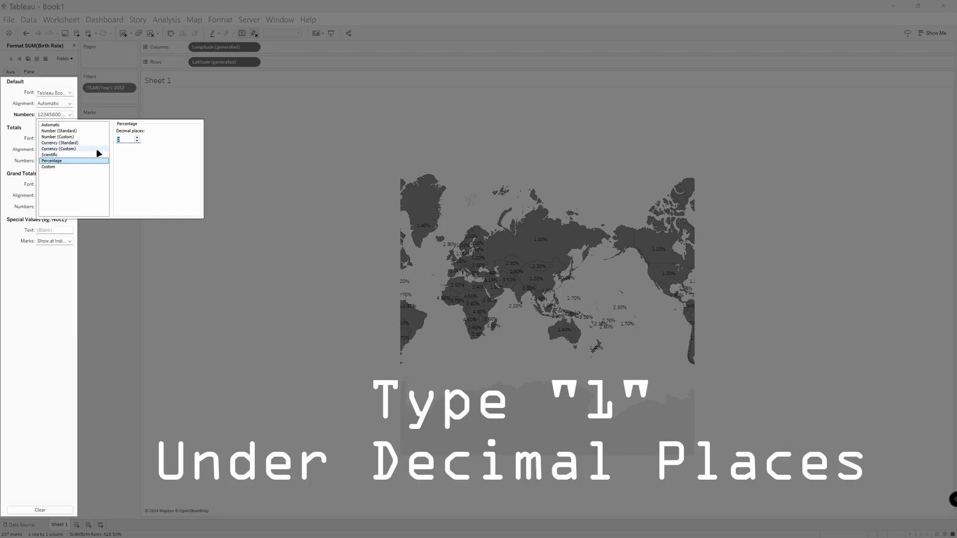
pyautogui.write('1')
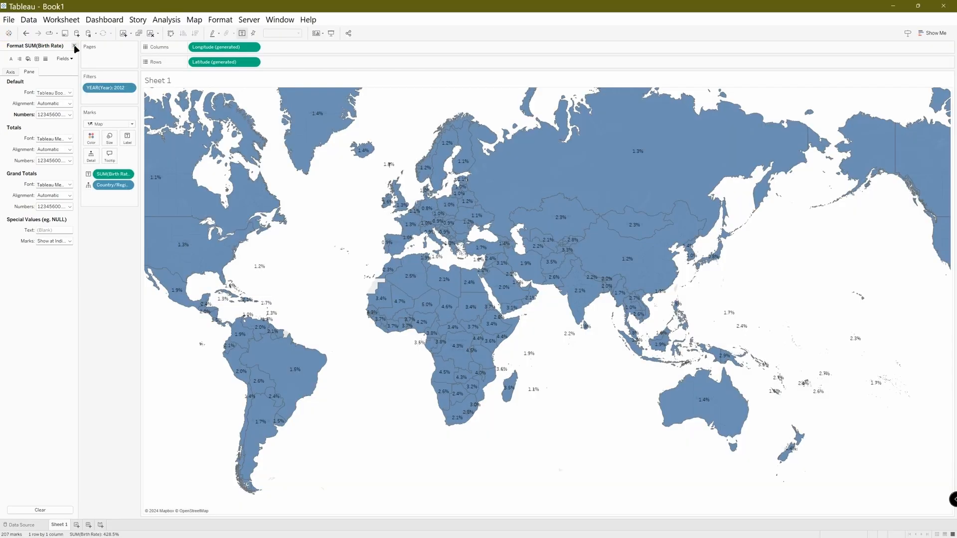
pyautogui.click(74, 46)
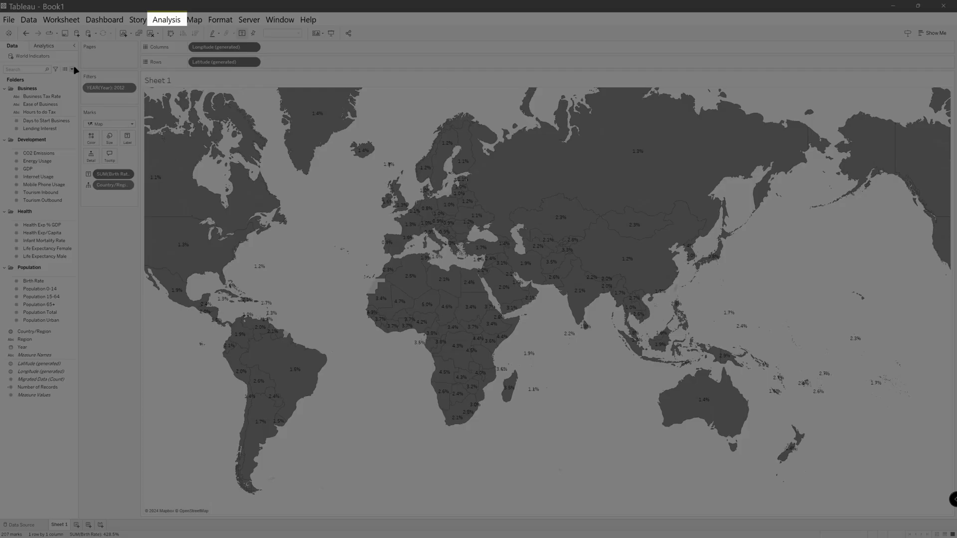
pyautogui.click(169, 21)
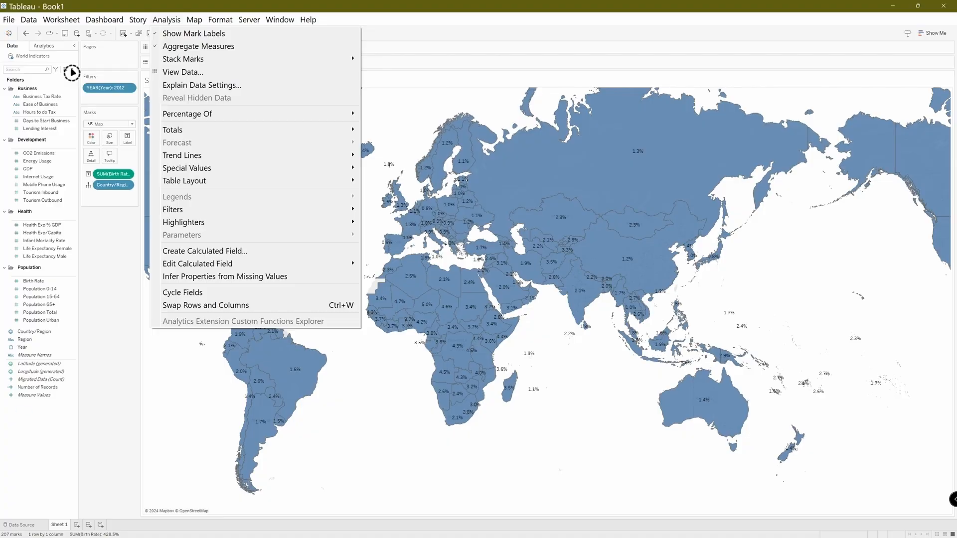
pyautogui.click(72, 70)
pyautogui.click(72, 70)
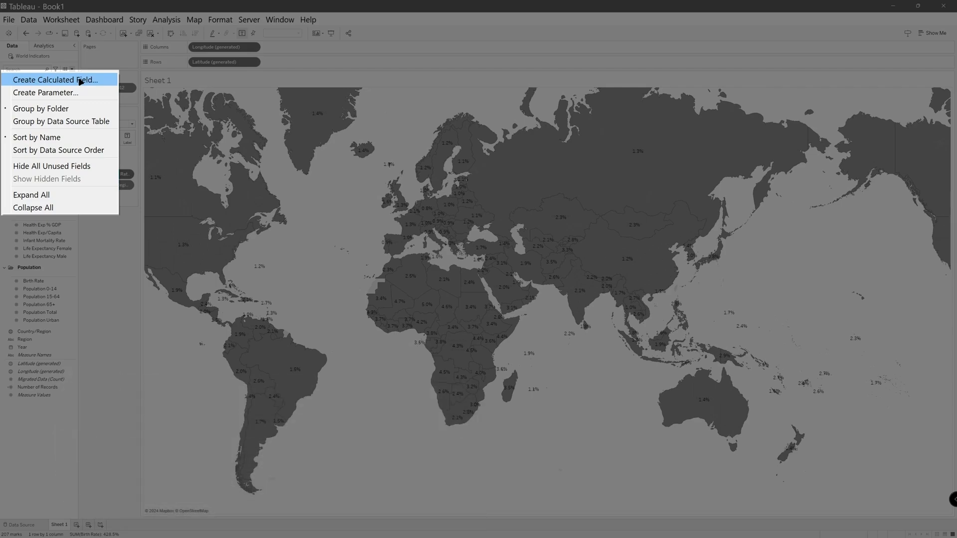
pyautogui.click(73, 70)
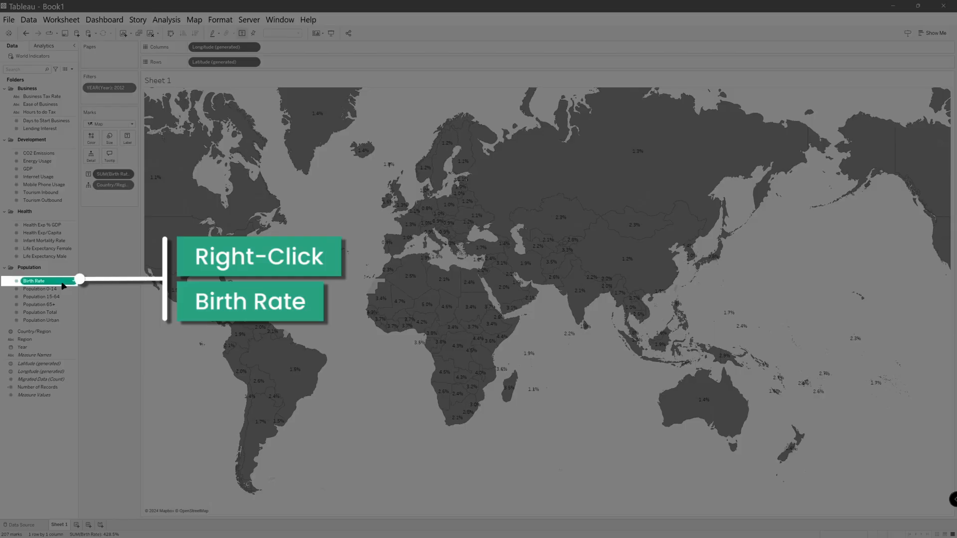
# Step: Create a calculated field from Birth Rate and name it High Birth Rate
pyautogui.rightClick(63, 285)
pyautogui.moveTo(111, 367)
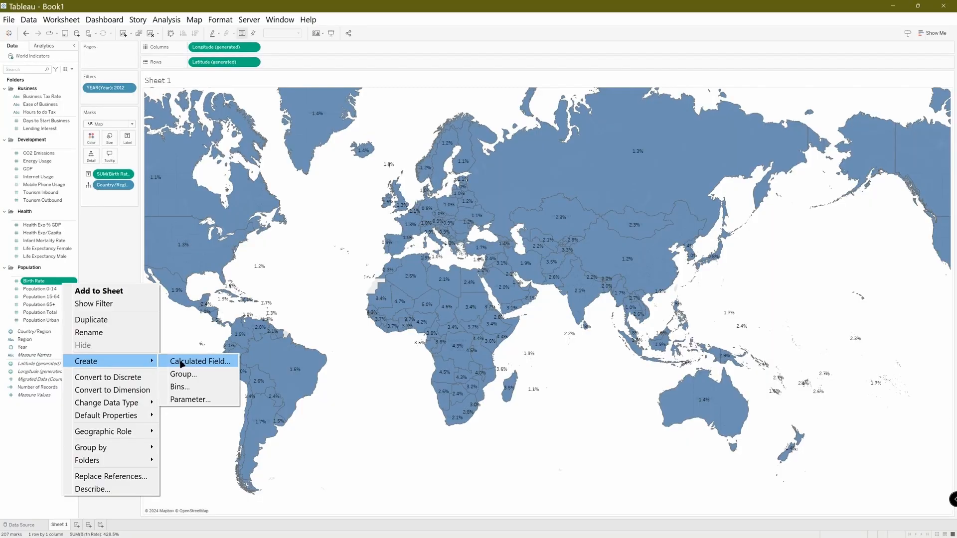
pyautogui.click(180, 363)
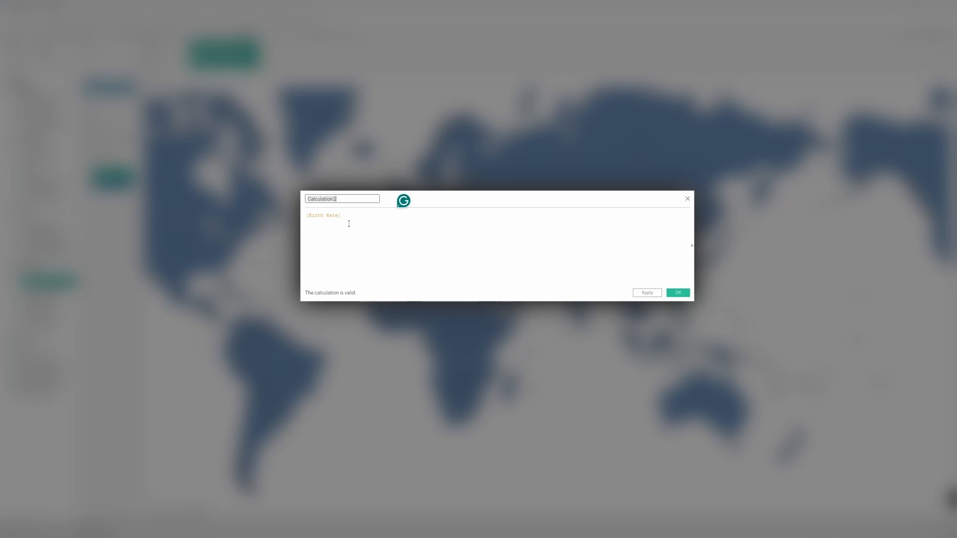
pyautogui.click(357, 200)
pyautogui.moveTo(356, 199); pyautogui.dragTo(304, 199)
pyautogui.write('High Birth Rate')
# Step: Narrow the calculation editor and expand its function reference list
pyautogui.click(306, 218)
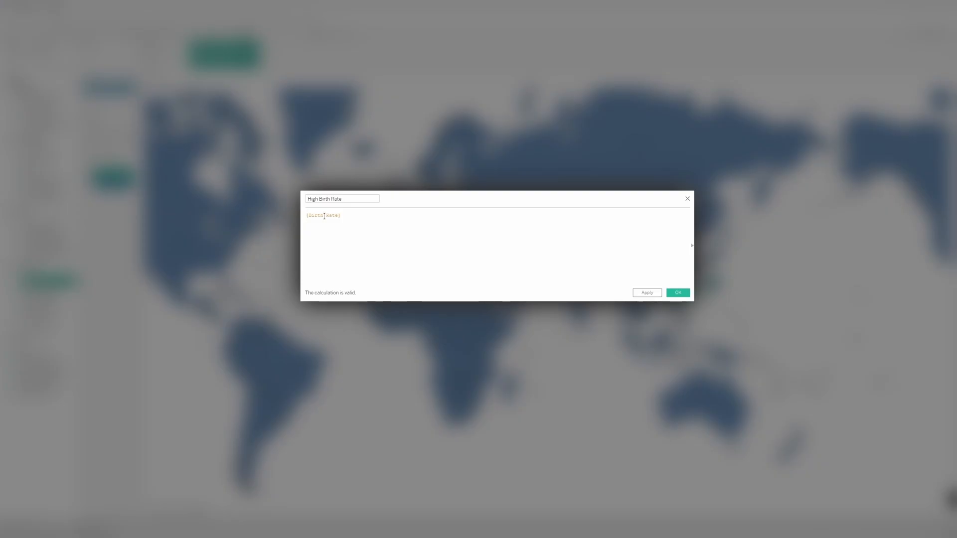
pyautogui.moveTo(694, 247); pyautogui.dragTo(539, 249)
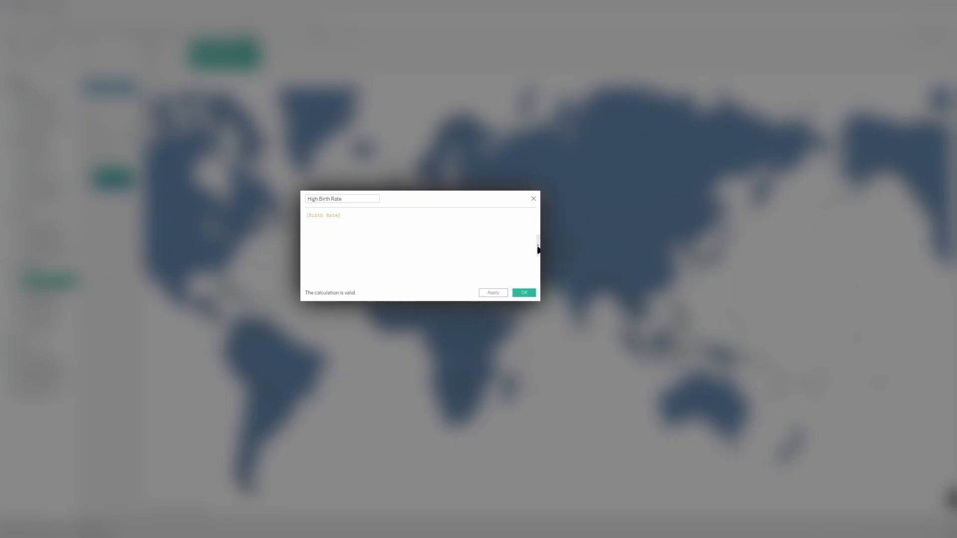
pyautogui.click(538, 249)
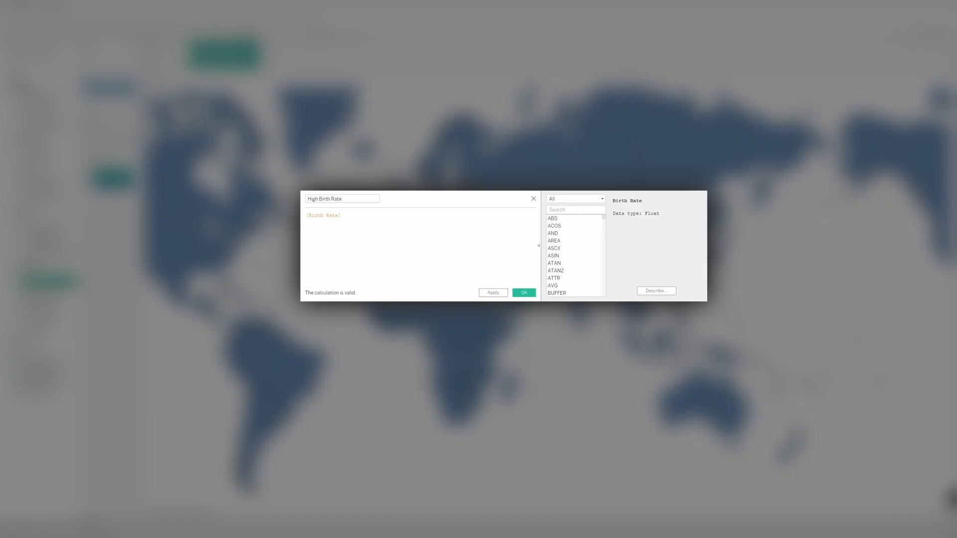
# Step: Wrap [Birth Rate] in the High Birth Rate formula with an IIF function, placing the field inside the parentheses
pyautogui.click(306, 216)
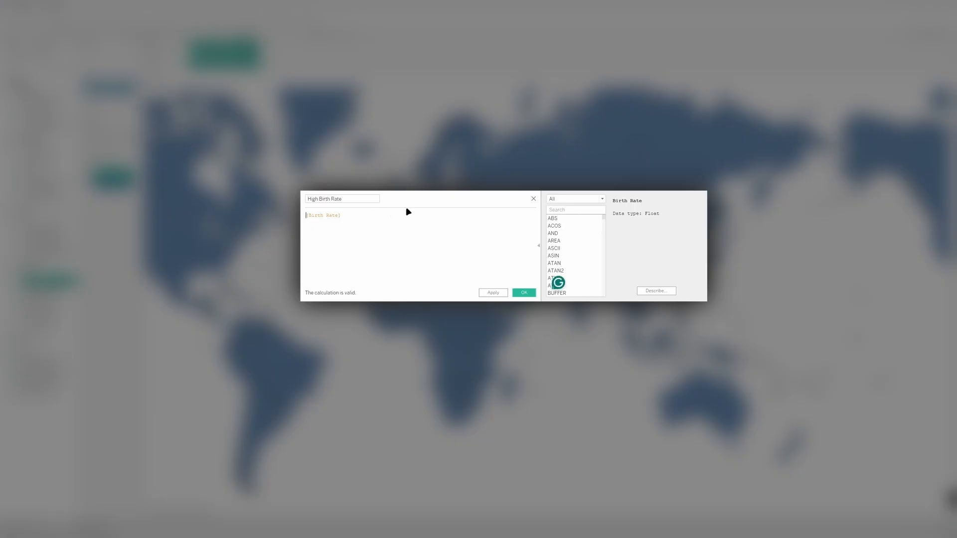
pyautogui.write('II')
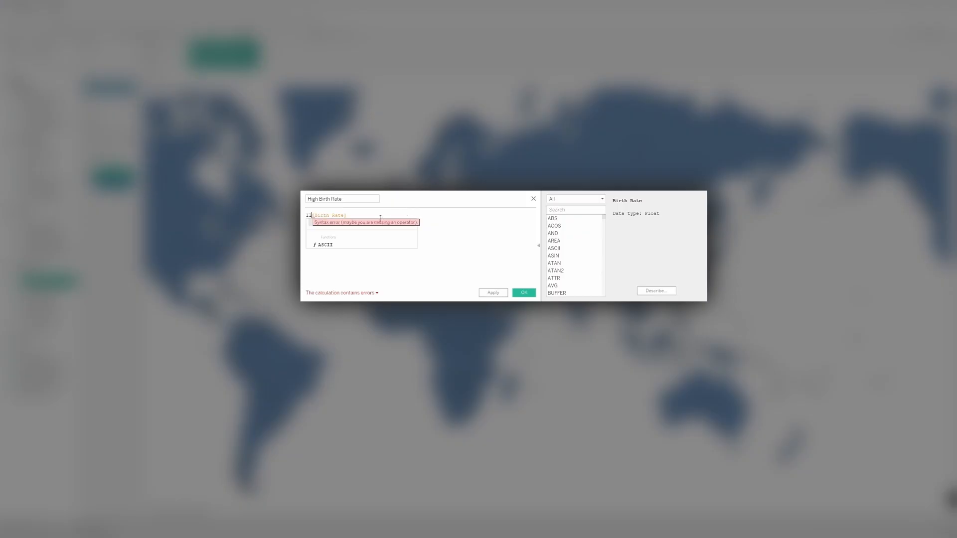
pyautogui.click(371, 223)
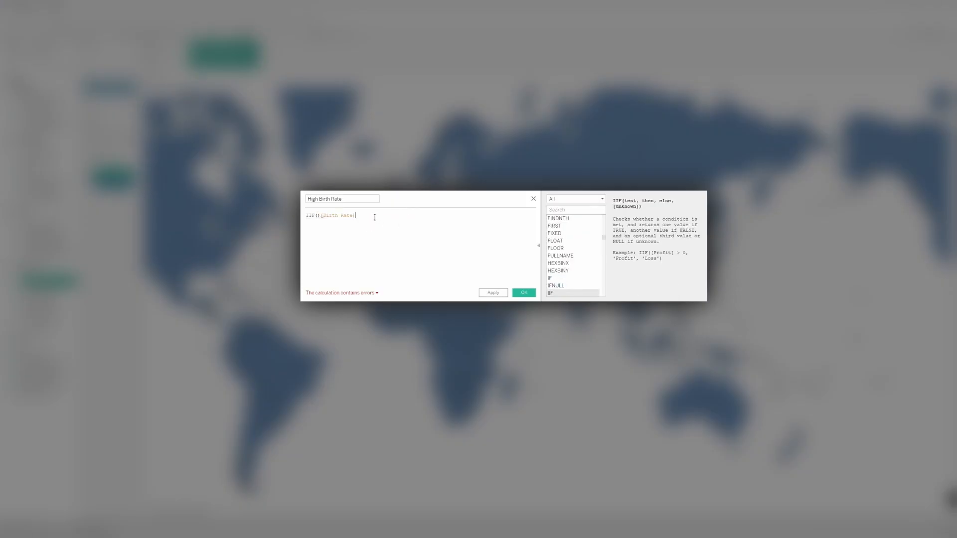
pyautogui.moveTo(355, 215); pyautogui.dragTo(321, 215)
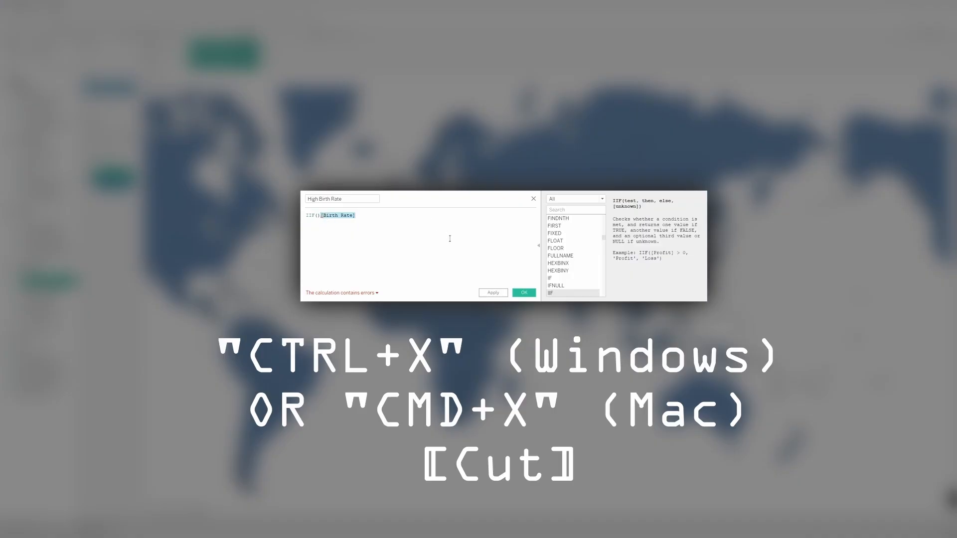
pyautogui.hotkey('ctrl', 'x')
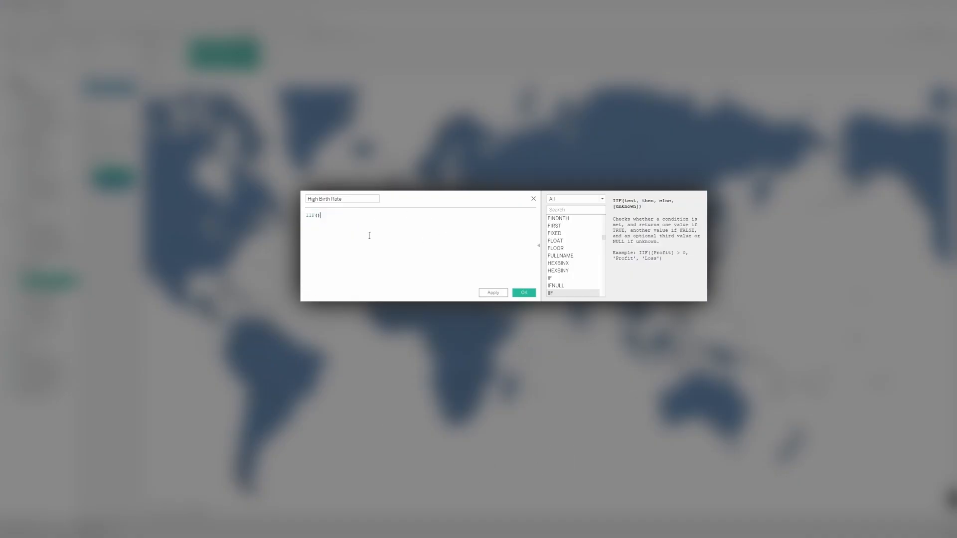
pyautogui.click(318, 218)
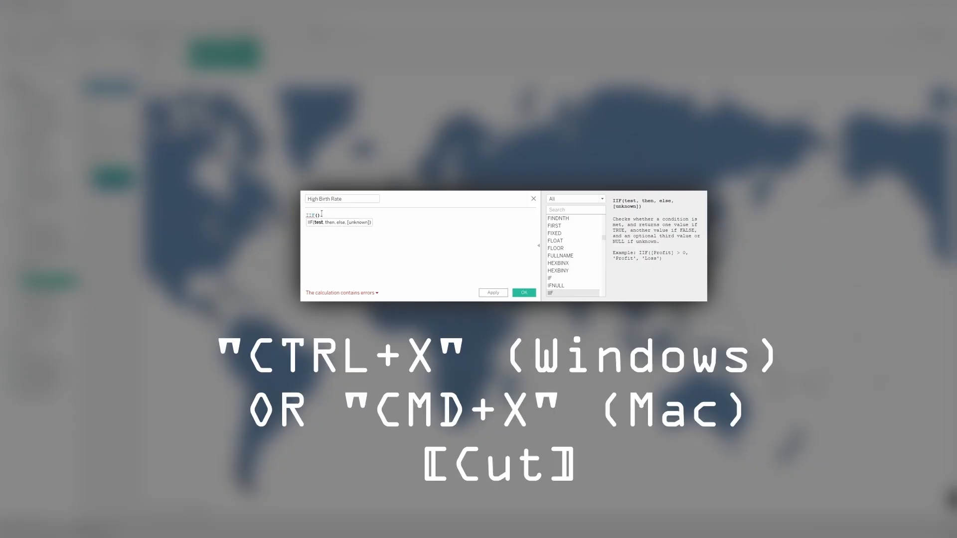
pyautogui.hotkey('ctrl', 'v')
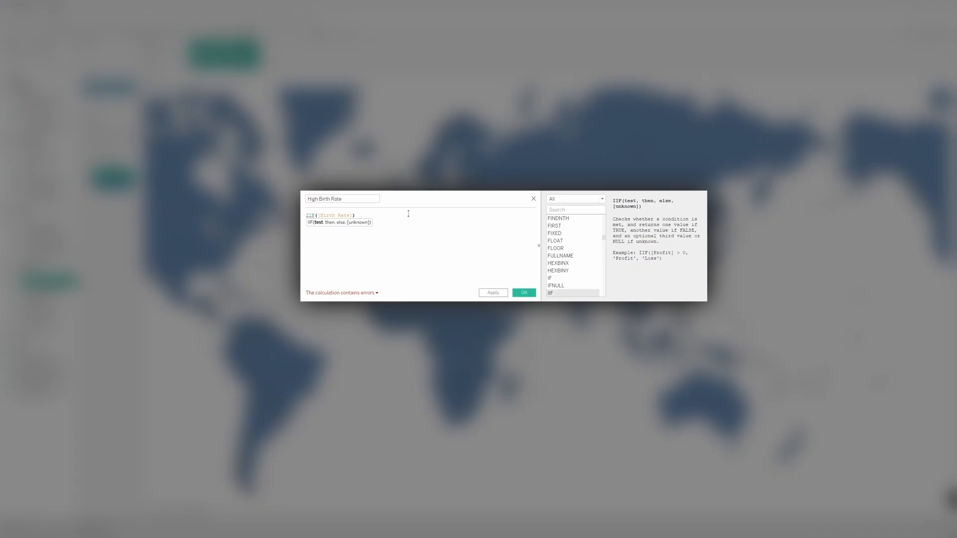
# Step: Complete the formula as IIF([Birth Rate]>=0.014, "High","Low") and save the calculated field
pyautogui.write('>=0.014')
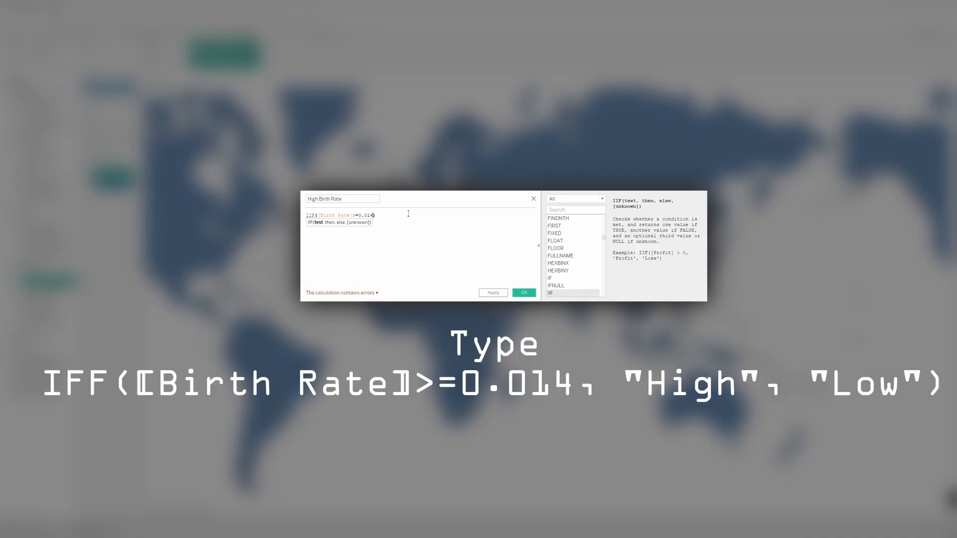
pyautogui.write(', ')
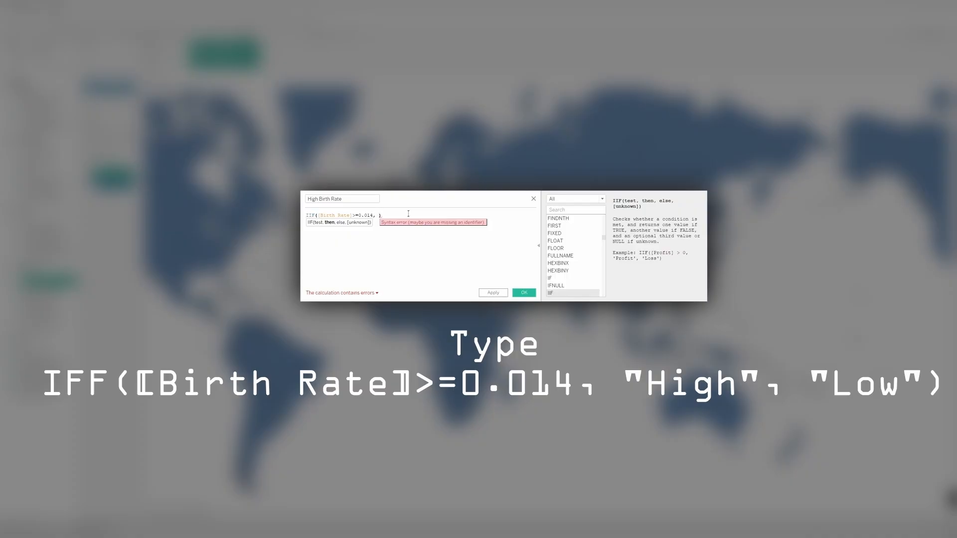
pyautogui.write('"')
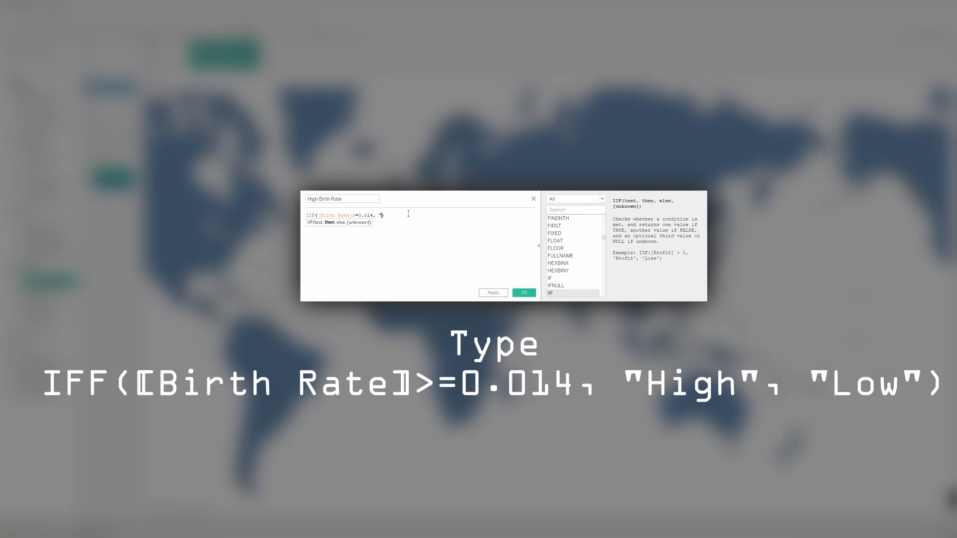
pyautogui.write('High",')
pyautogui.press('BackSpace')
pyautogui.write('"Low"')
pyautogui.click(458, 254)
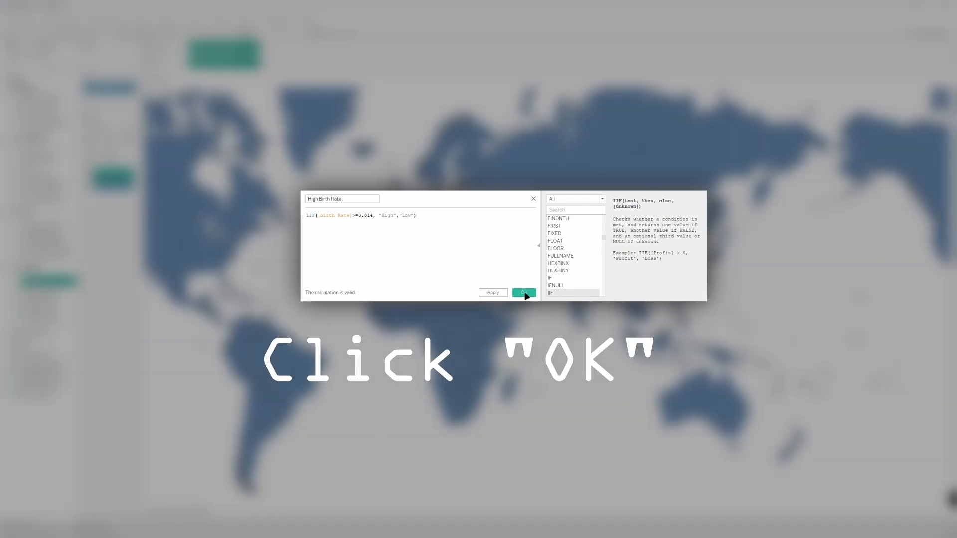
pyautogui.click(524, 294)
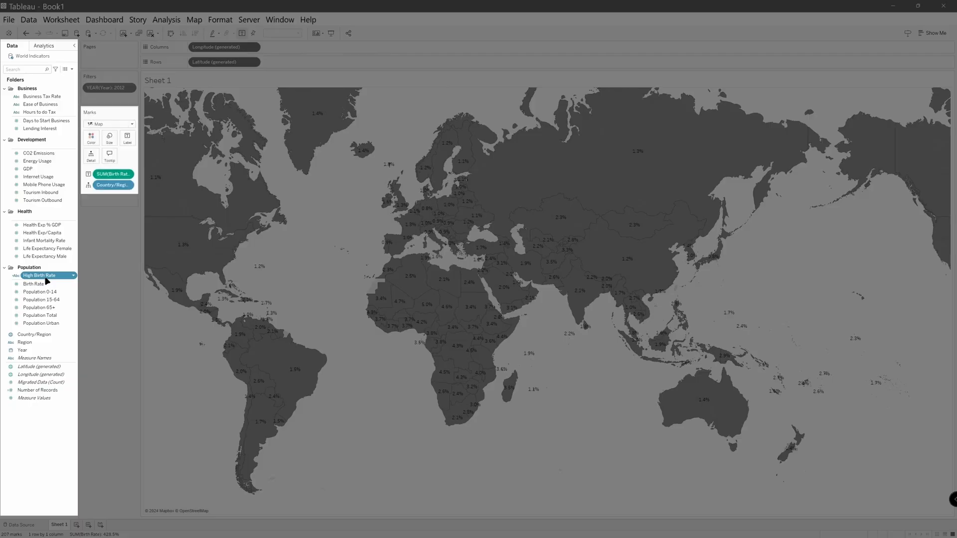
# Step: Color the countries on the map by the High Birth Rate field
pyautogui.moveTo(45, 276); pyautogui.dragTo(98, 141)
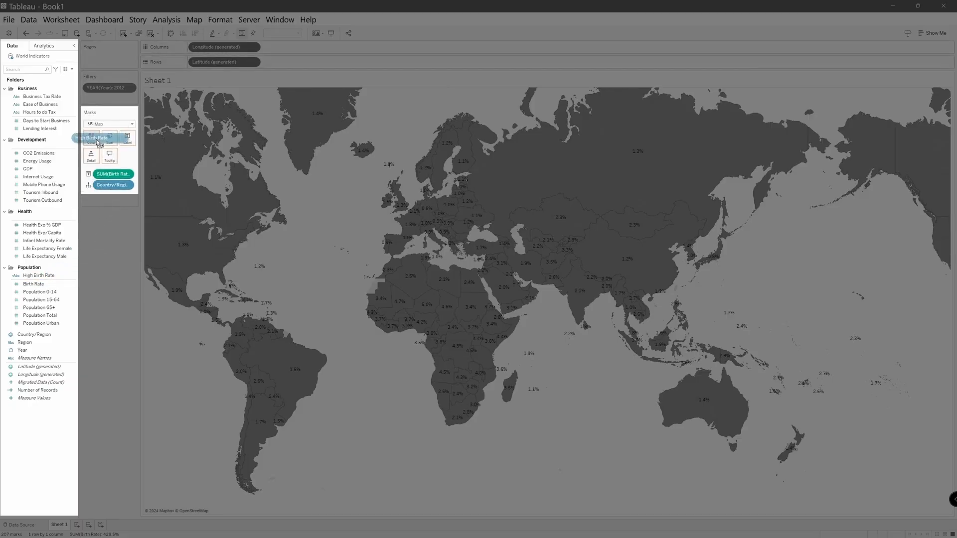
pyautogui.moveTo(98, 142); pyautogui.dragTo(98, 142)
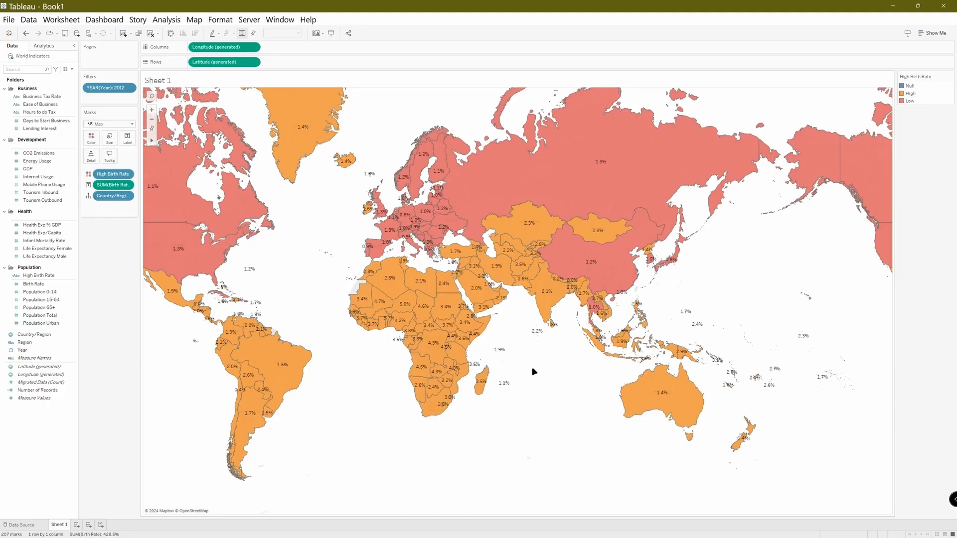
# Step: Start a new parameter named Set Birth Rate with the Float data type and automatic display format
pyautogui.click(73, 69)
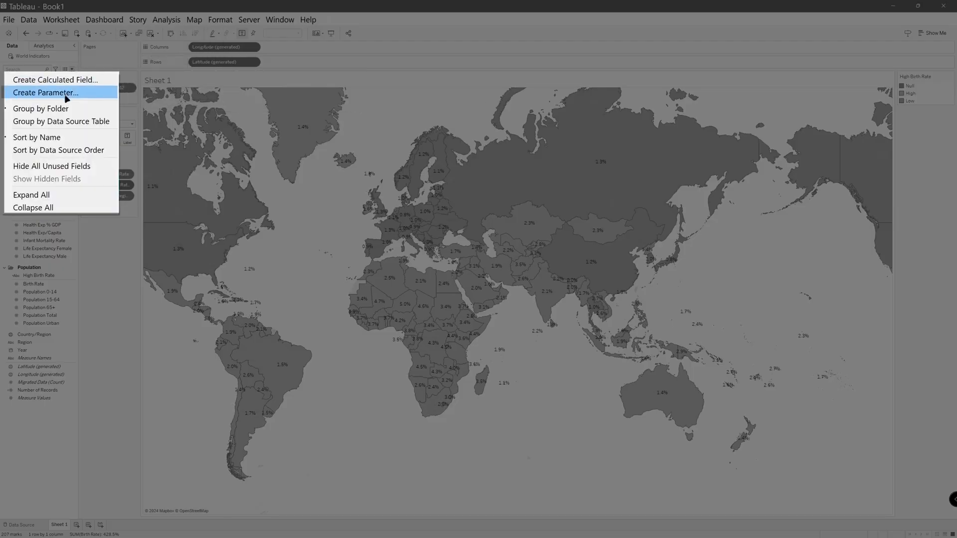
pyautogui.click(67, 95)
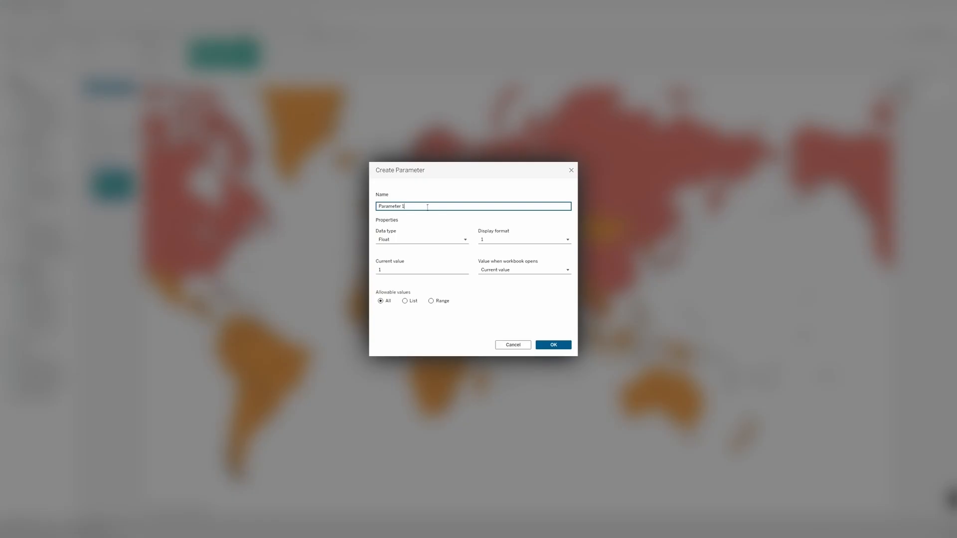
pyautogui.hotkey('ctrl', 'a')
pyautogui.write('Set Be')
pyautogui.press('BackSpace')
pyautogui.click(462, 243)
pyautogui.click(462, 245)
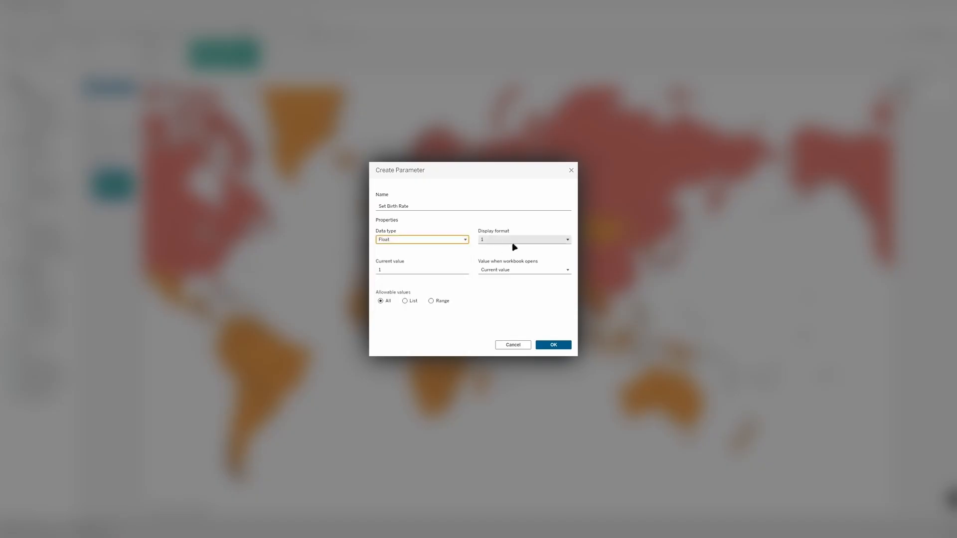
pyautogui.click(429, 240)
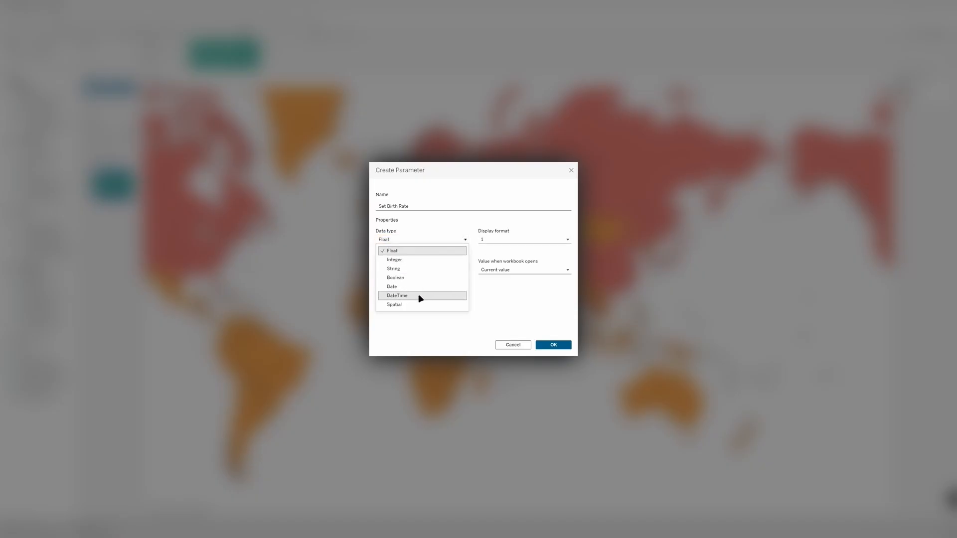
pyautogui.click(510, 241)
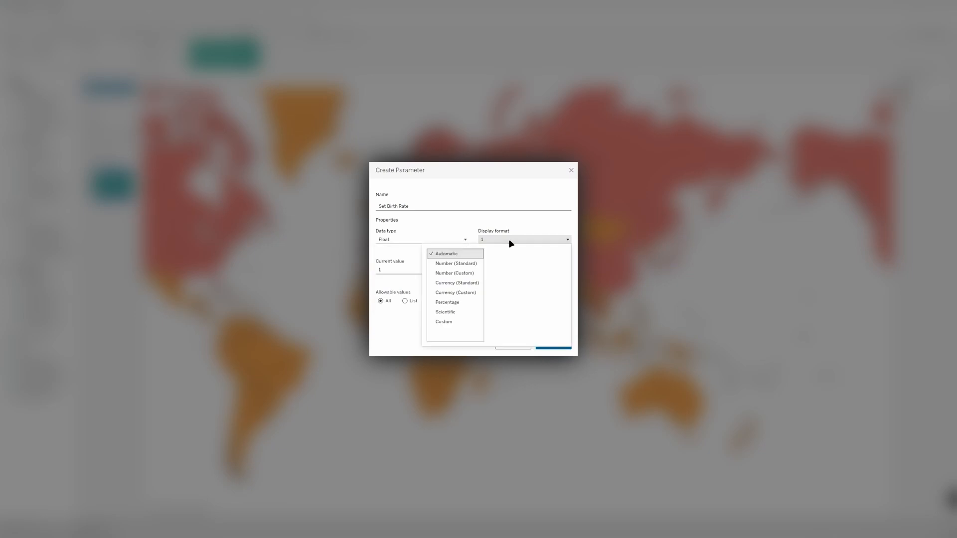
pyautogui.click(511, 242)
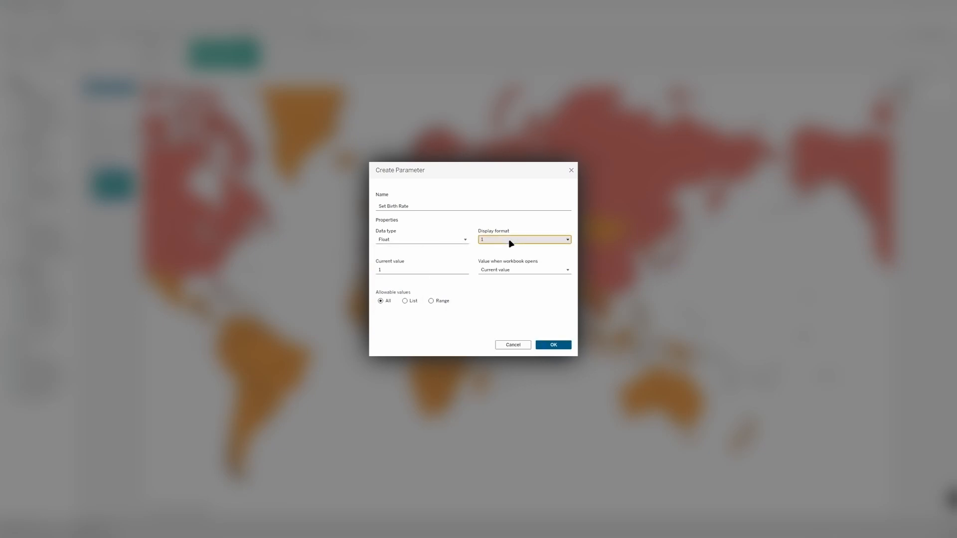
# Step: Set the parameter's current value to 0.014 and use the current value when the workbook opens
pyautogui.click(430, 270)
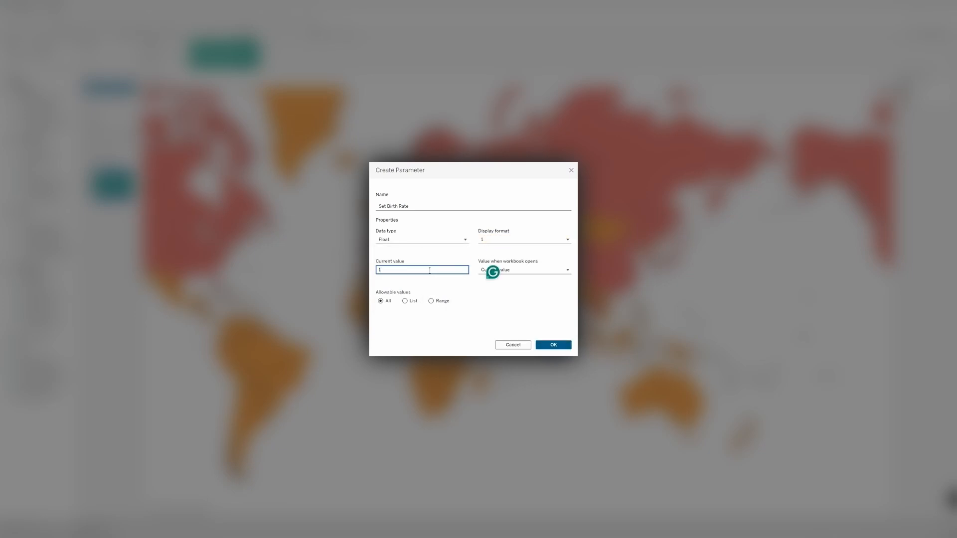
pyautogui.press('BackSpace')
pyautogui.write('0.014')
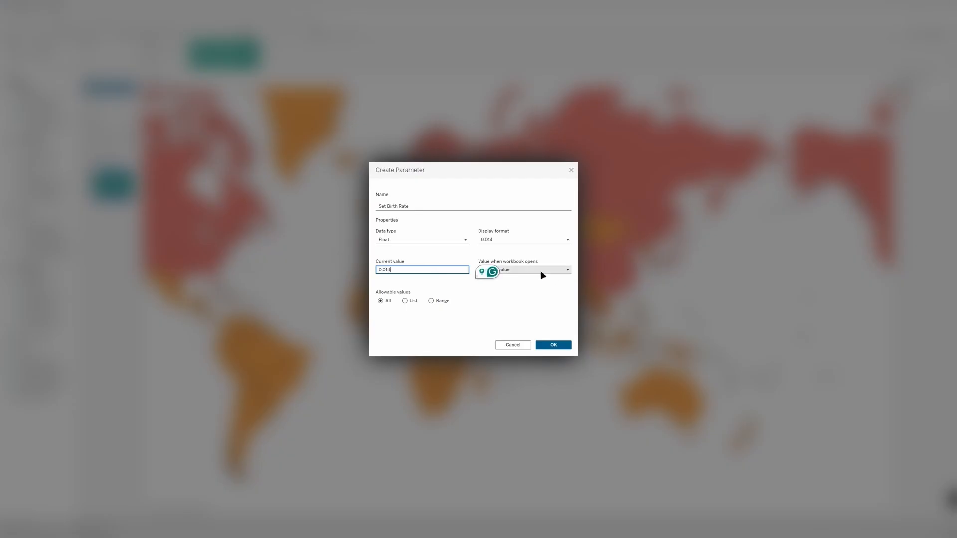
pyautogui.click(534, 284)
pyautogui.click(514, 273)
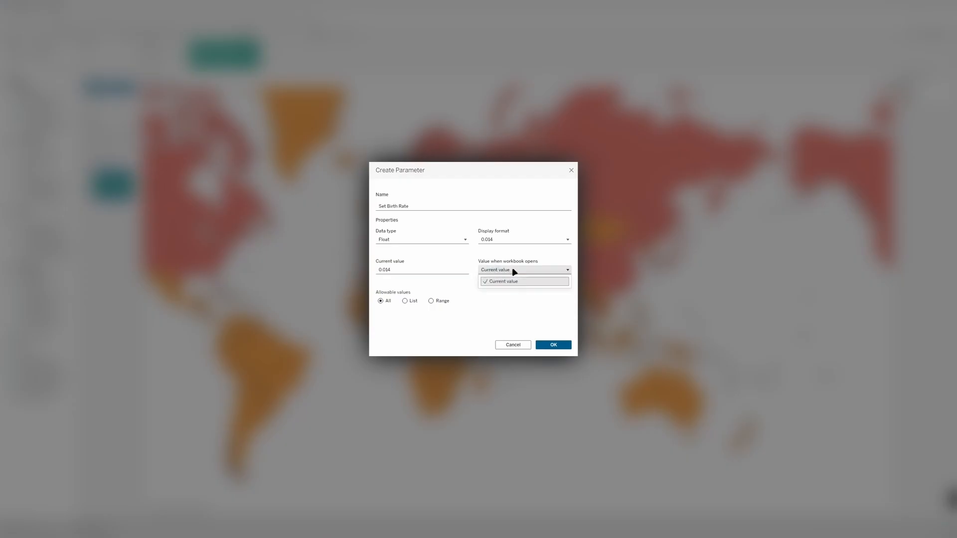
pyautogui.click(472, 301)
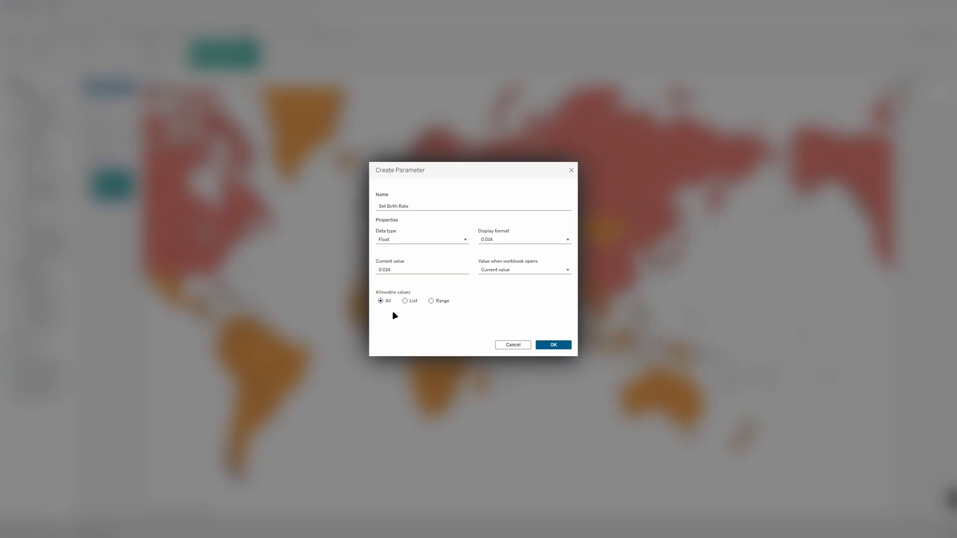
# Step: Limit the parameter's allowable values to a range with a minimum of 0.0005
pyautogui.click(431, 301)
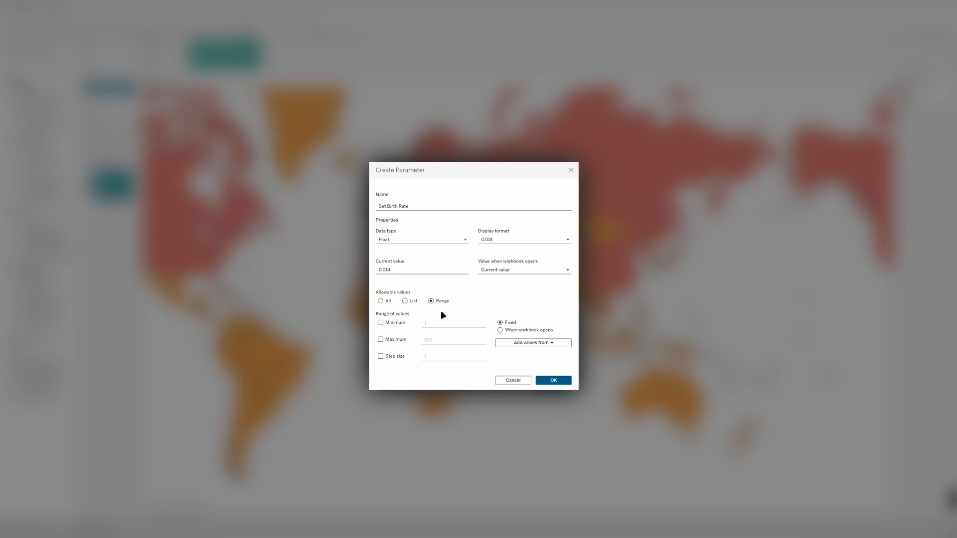
pyautogui.click(381, 323)
pyautogui.click(437, 324)
pyautogui.press('BackSpace')
pyautogui.press('BackSpace')
pyautogui.write('005')
# Step: Enable a range maximum of 0.06 and a step size of 0.001 for the parameter
pyautogui.click(381, 339)
pyautogui.doubleClick(436, 341)
pyautogui.write('0.0')
pyautogui.click(380, 356)
pyautogui.click(429, 357)
pyautogui.press('BackSpace')
pyautogui.write('0')
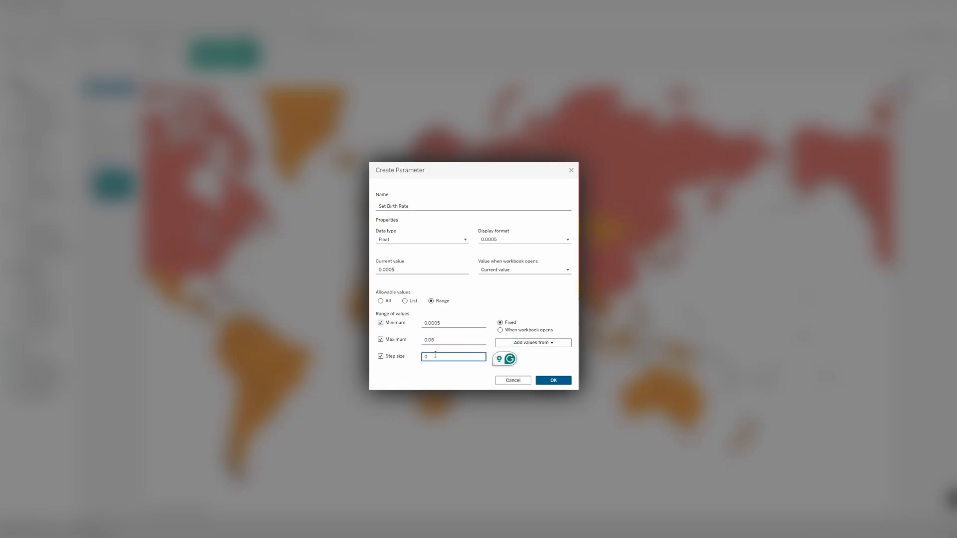
pyautogui.write('.001')
# Step: Correct the range minimum to 0.005 and create the parameter with a current value of 0.014
pyautogui.click(437, 324)
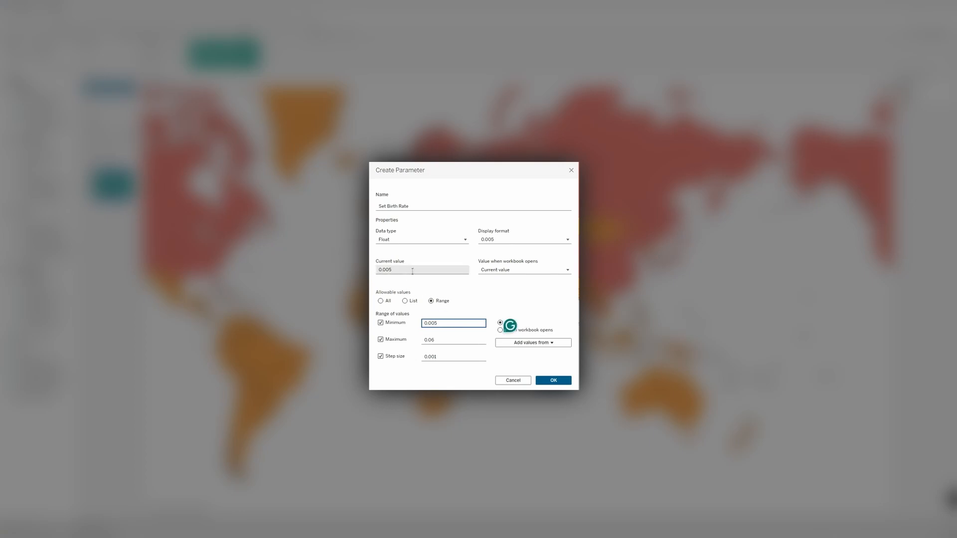
pyautogui.click(513, 365)
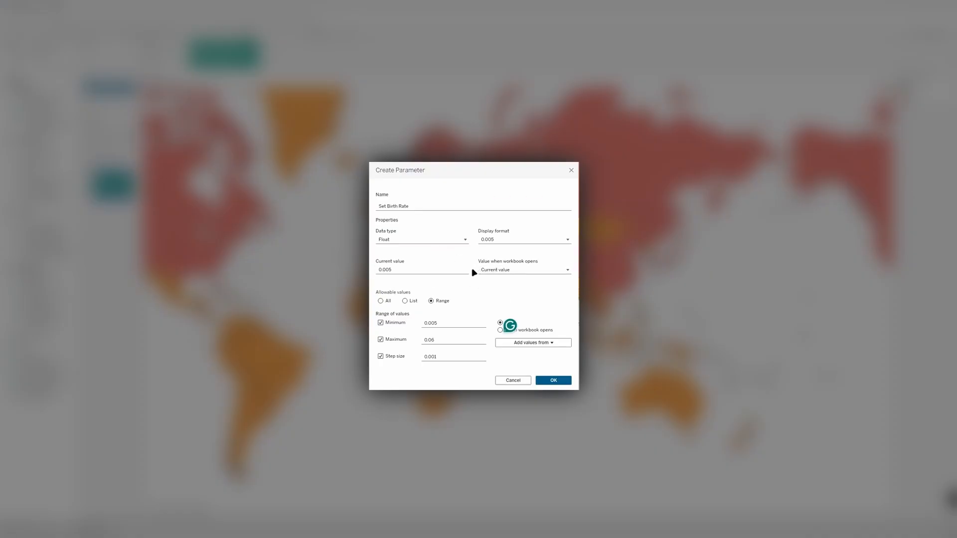
pyautogui.click(412, 271)
pyautogui.press('BackSpace')
pyautogui.write('14')
pyautogui.click(515, 288)
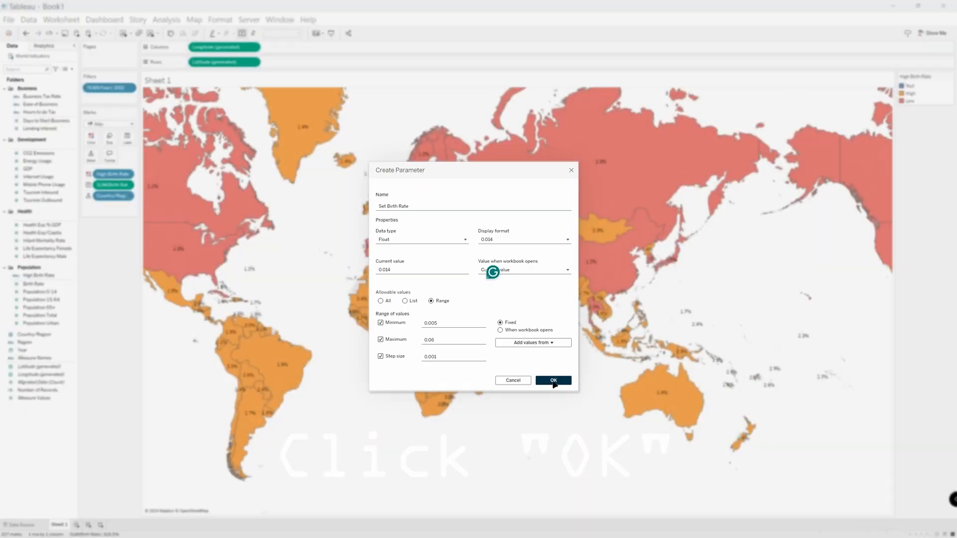
pyautogui.click(553, 381)
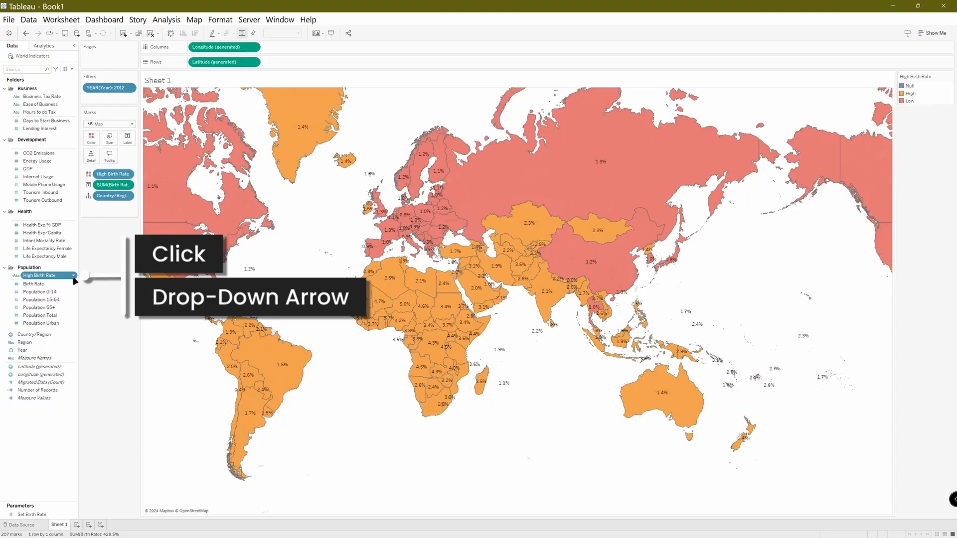
# Step: Open the High Birth Rate calculated field for editing and remove the fixed 0.014 threshold from its IIF formula
pyautogui.click(74, 275)
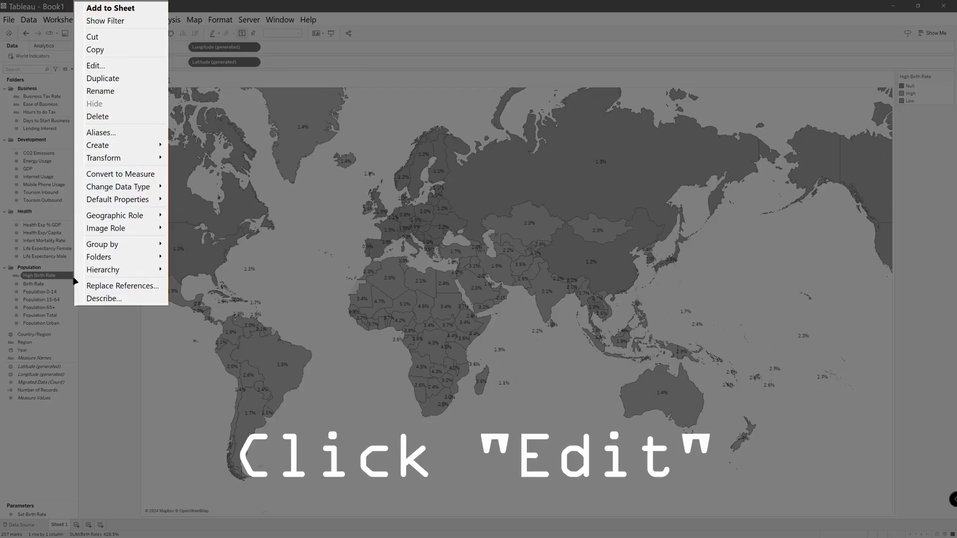
pyautogui.click(116, 66)
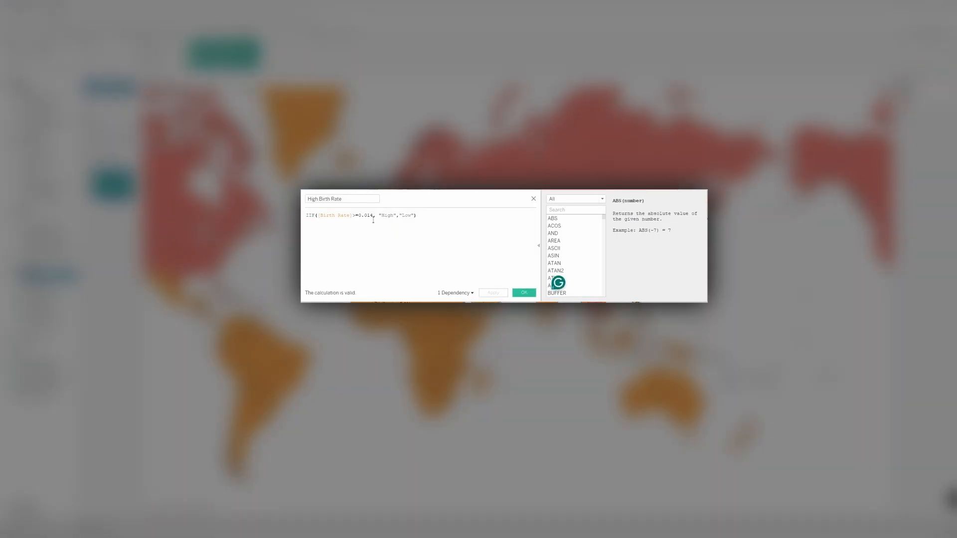
pyautogui.click(411, 214)
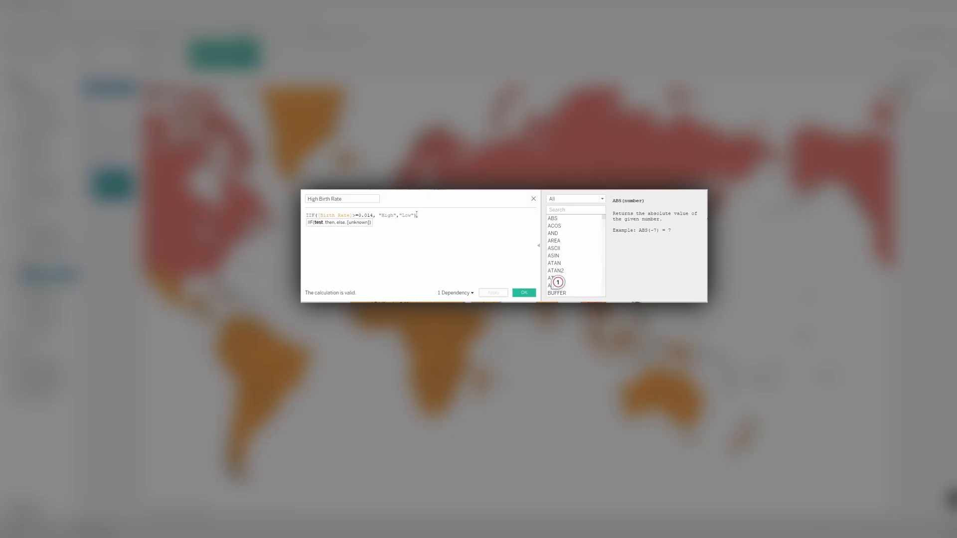
pyautogui.press('BackSpace')
pyautogui.press('BackSpace')
pyautogui.press('BackSpace')
pyautogui.press('BackSpace')
pyautogui.press('BackSpace')
# Step: Insert the [Set Birth Rate] parameter as the threshold after >= in the High Birth Rate formula and save the calculation
pyautogui.click(358, 216)
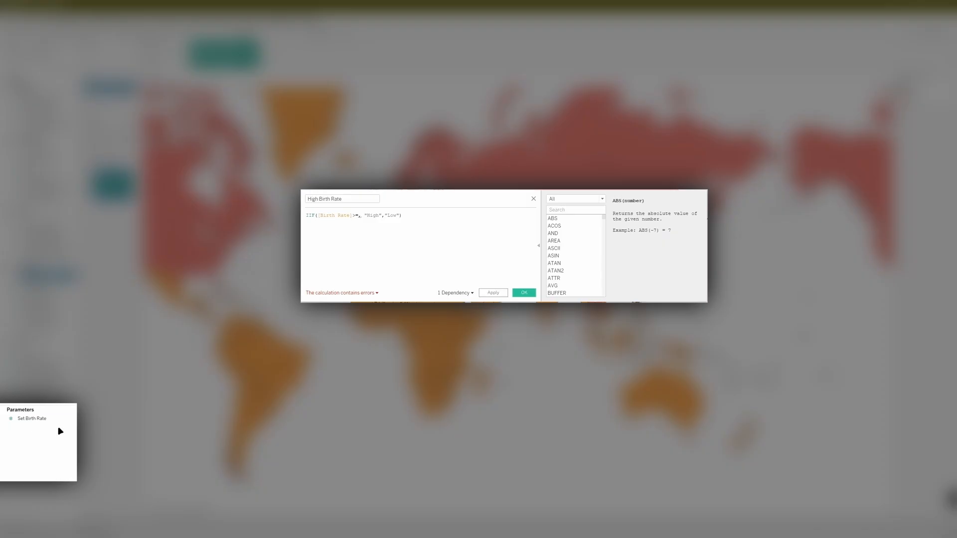
pyautogui.click(20, 419)
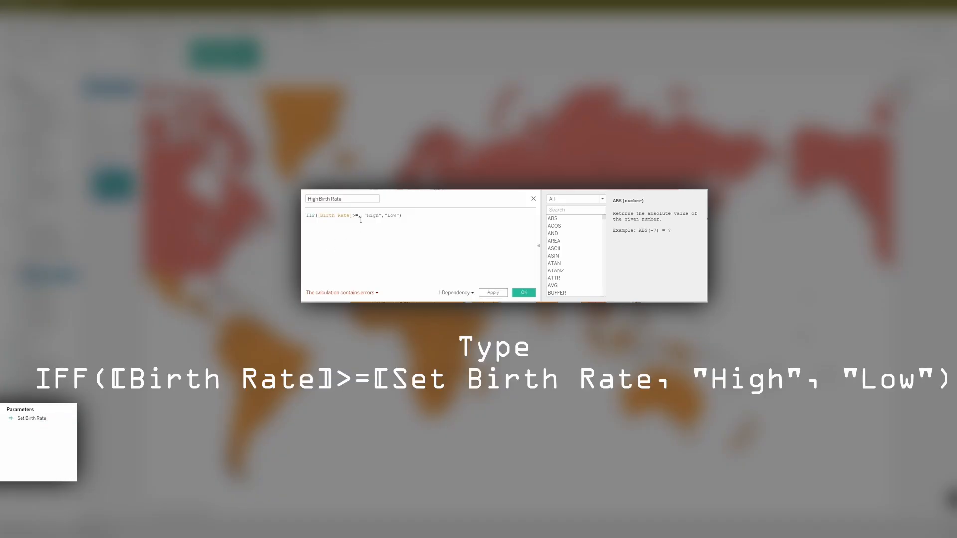
pyautogui.write('se')
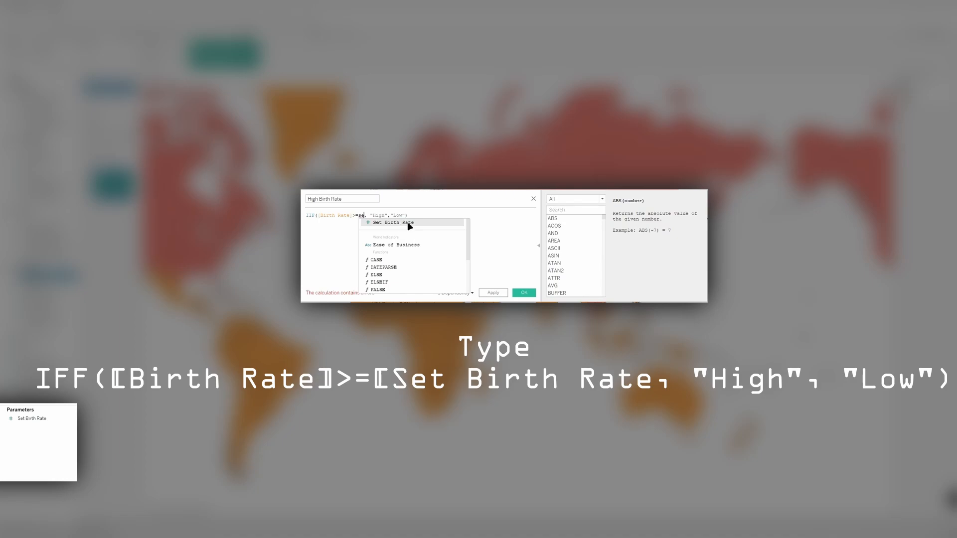
pyautogui.click(407, 223)
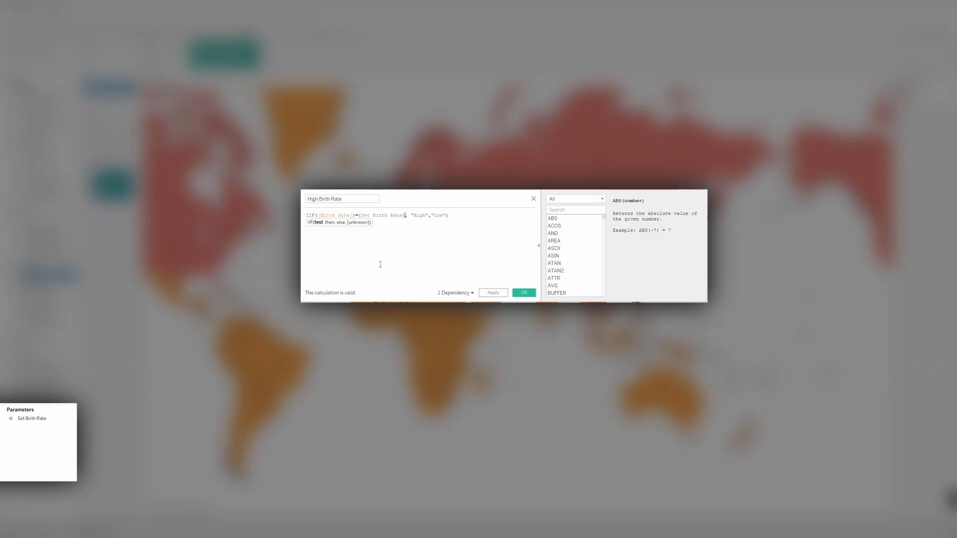
pyautogui.press('End')
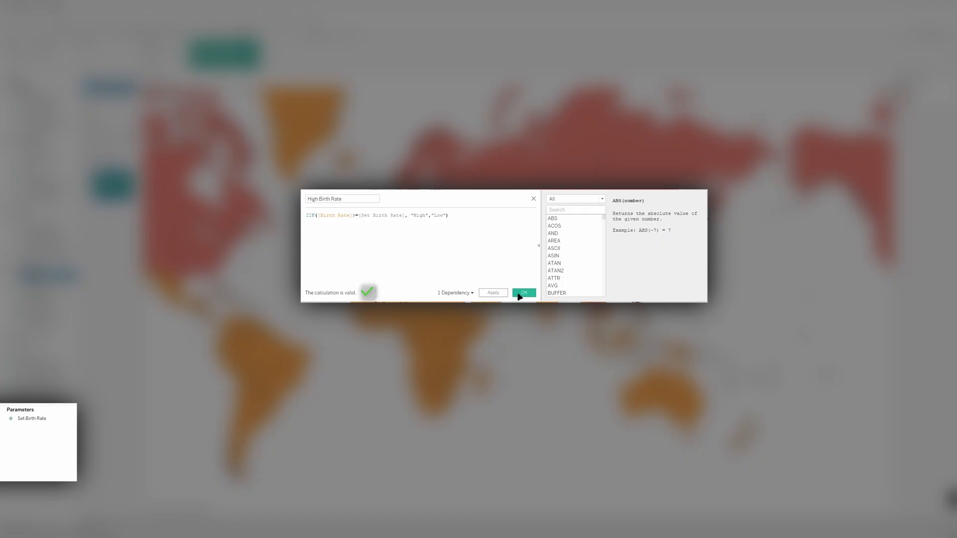
pyautogui.click(468, 294)
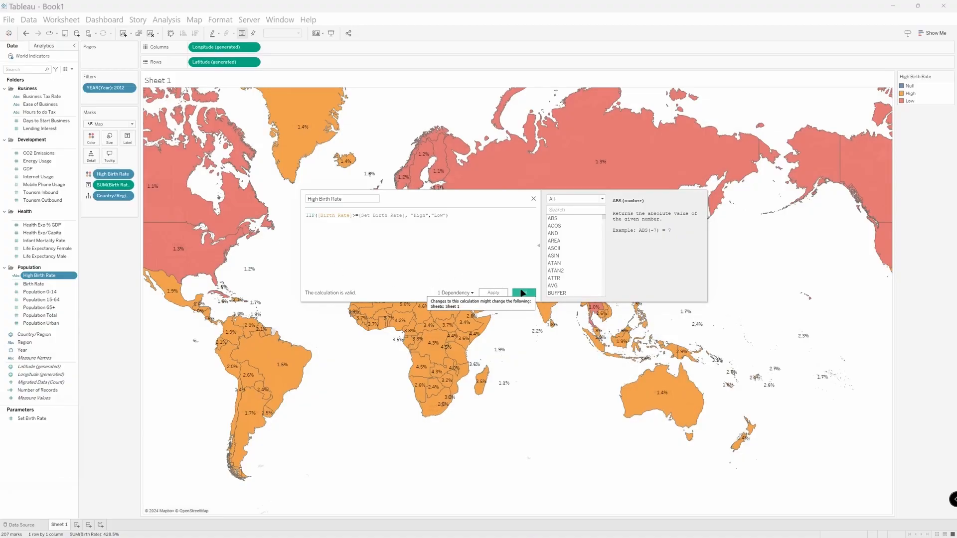
pyautogui.click(523, 292)
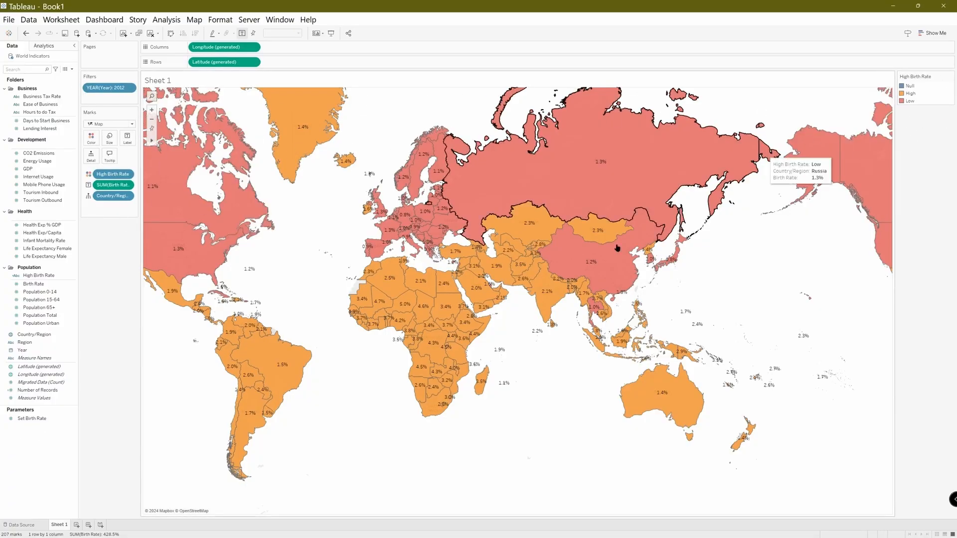
# Step: Show the Set Birth Rate parameter control on the sheet and lower its value to the range minimum
pyautogui.rightClick(67, 420)
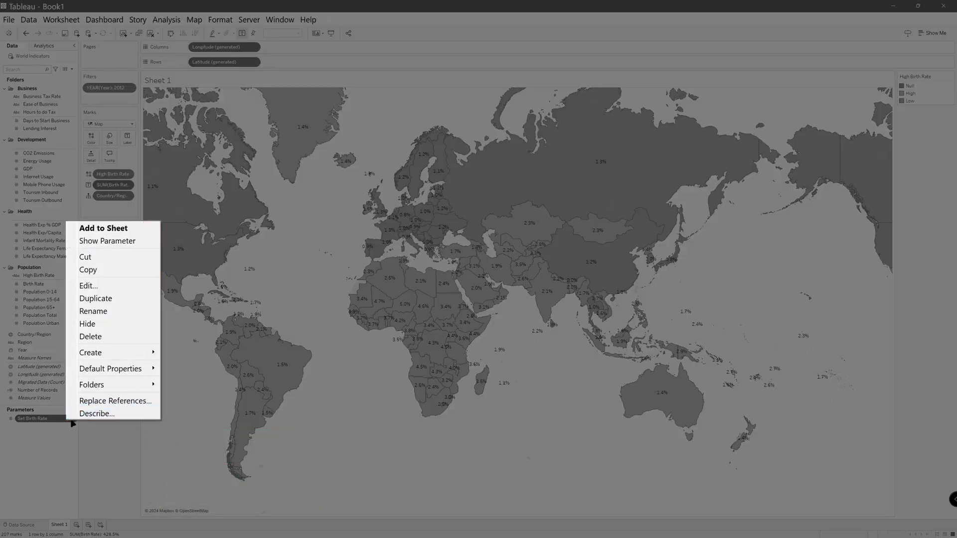
pyautogui.click(133, 246)
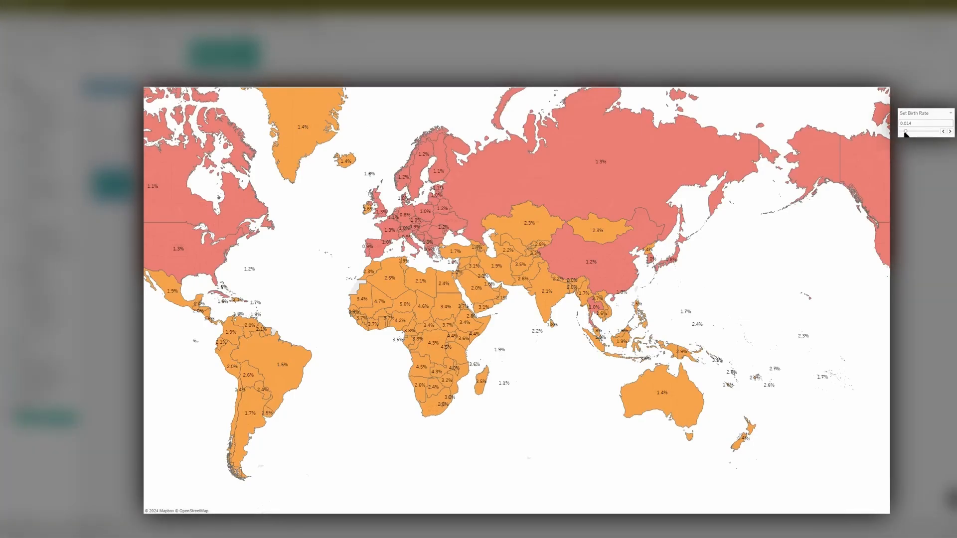
pyautogui.moveTo(904, 132); pyautogui.dragTo(900, 132)
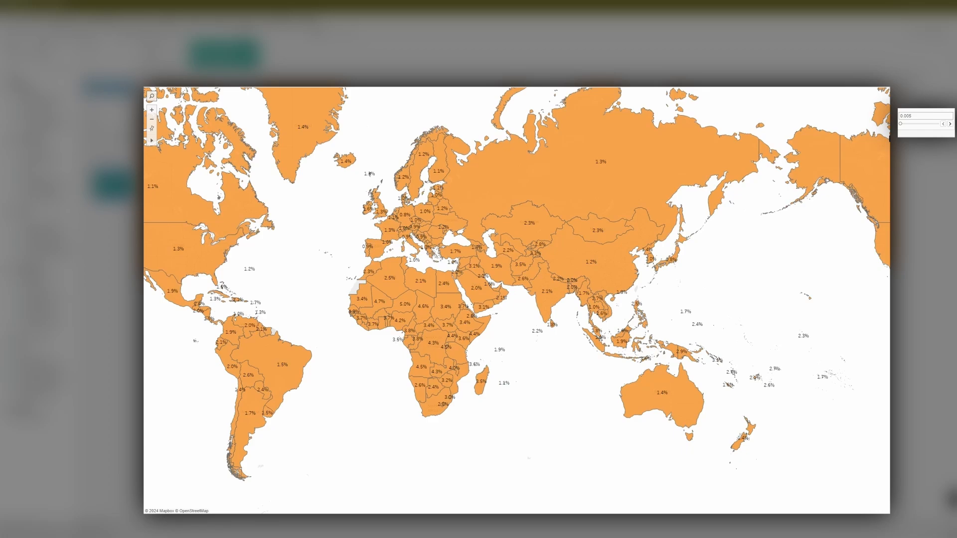
# Step: Test the Set Birth Rate control by stepping its value up to 0.01 and back down to 0.009
pyautogui.click(949, 125)
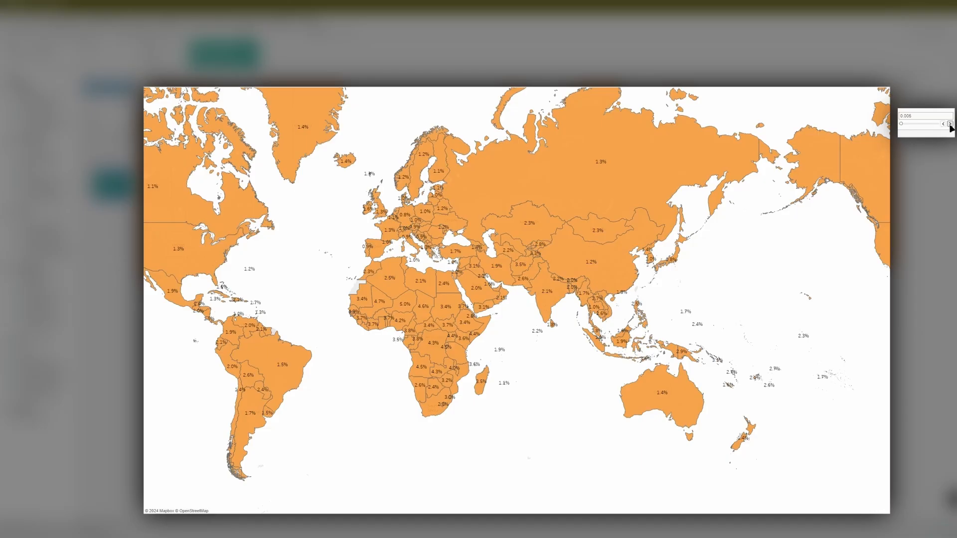
pyautogui.click(950, 124)
pyautogui.click(950, 124)
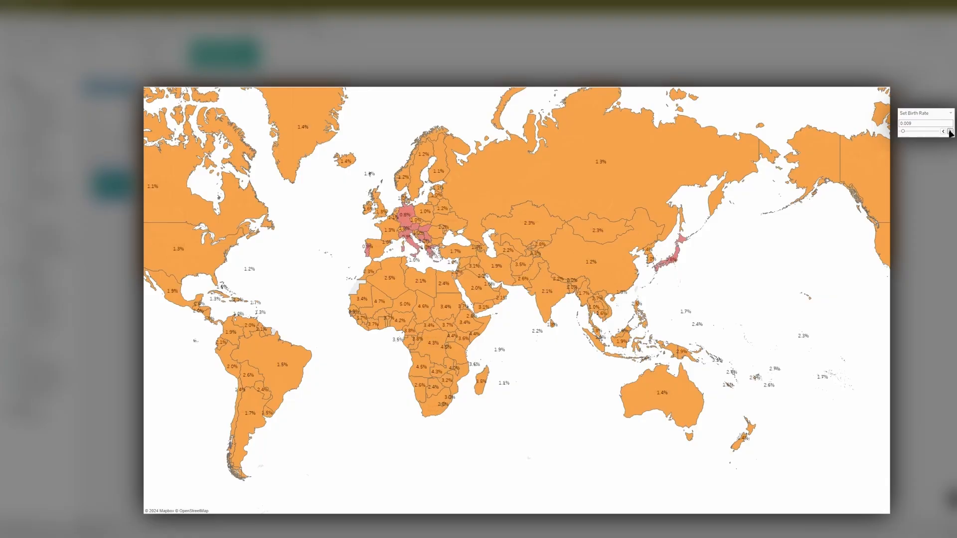
pyautogui.click(950, 132)
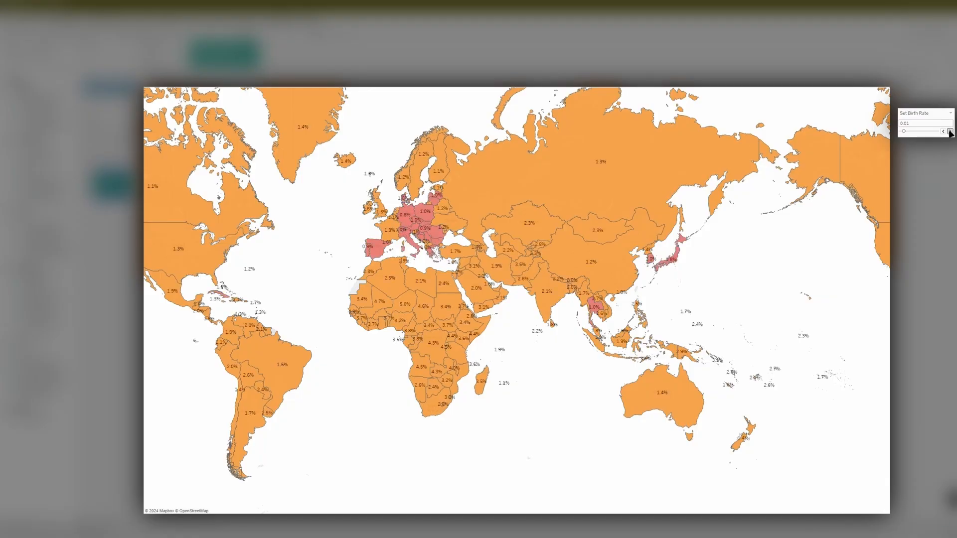
pyautogui.click(949, 131)
pyautogui.click(944, 131)
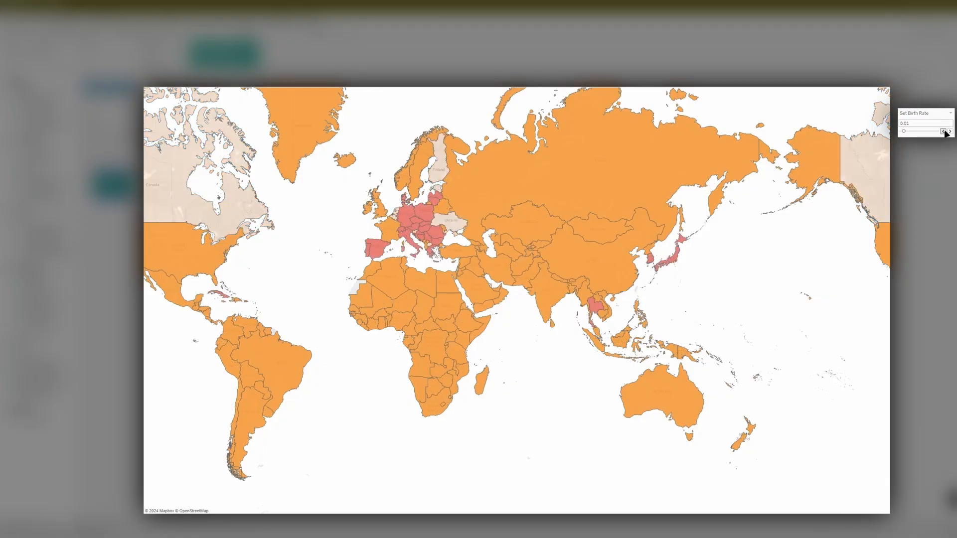
pyautogui.click(943, 132)
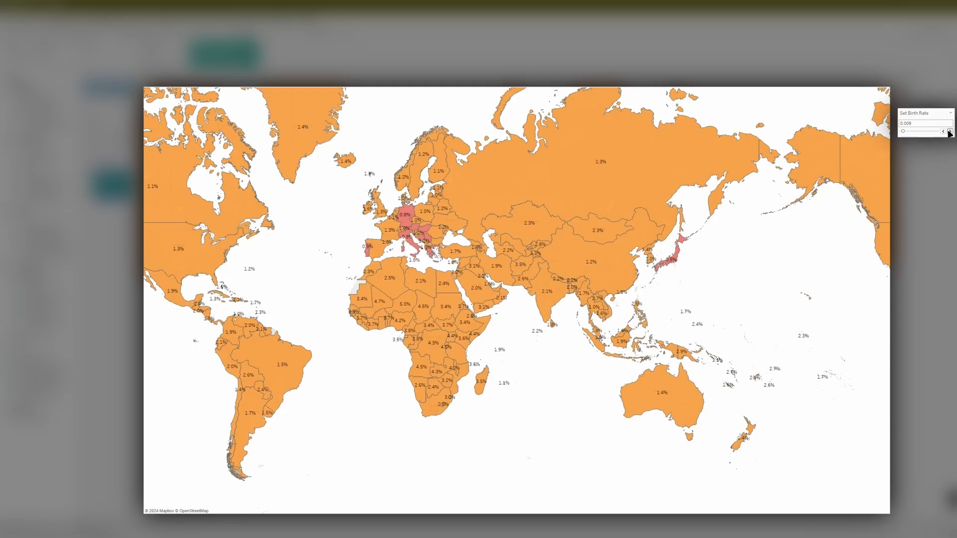
# Step: Raise the Set Birth Rate threshold in single increments to 0.016
pyautogui.click(949, 132)
pyautogui.click(949, 132)
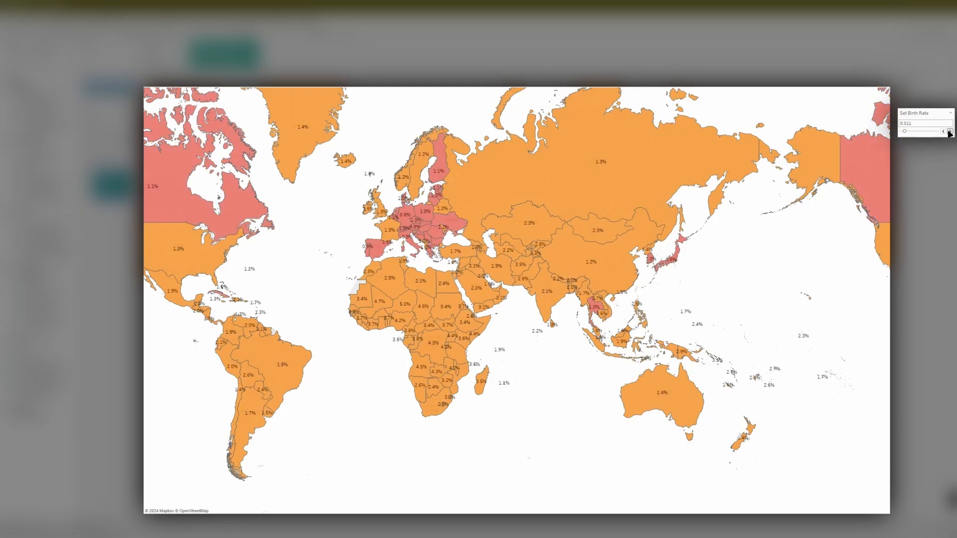
pyautogui.click(949, 132)
pyautogui.click(949, 132)
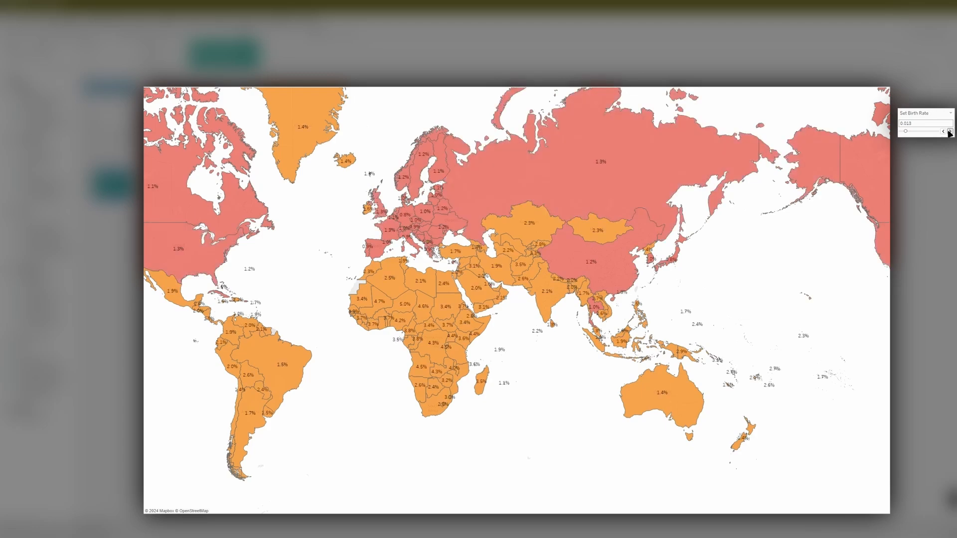
pyautogui.click(950, 132)
pyautogui.click(950, 131)
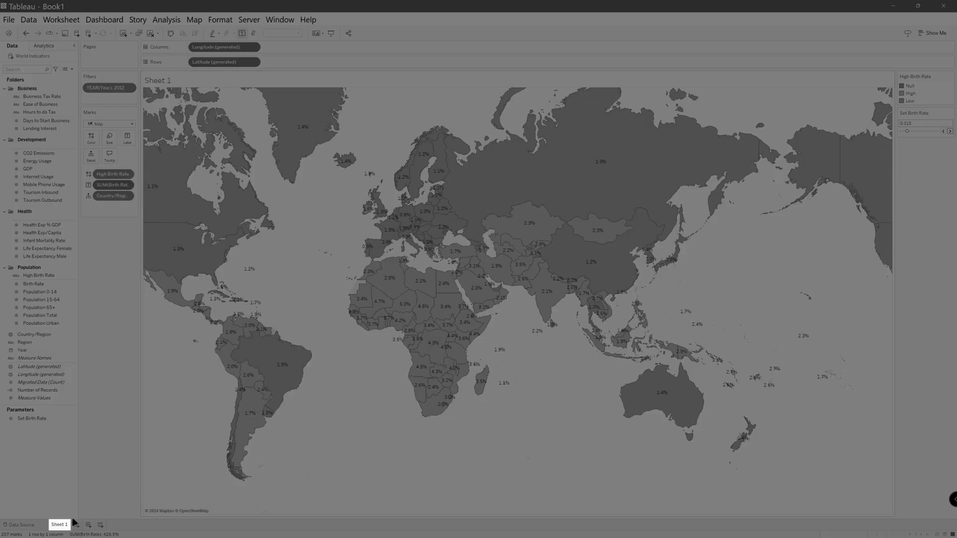
# Step: Rename the worksheet Sheet 1 as Parameter
pyautogui.doubleClick(61, 526)
pyautogui.write('Parameter')
pyautogui.press('Return')
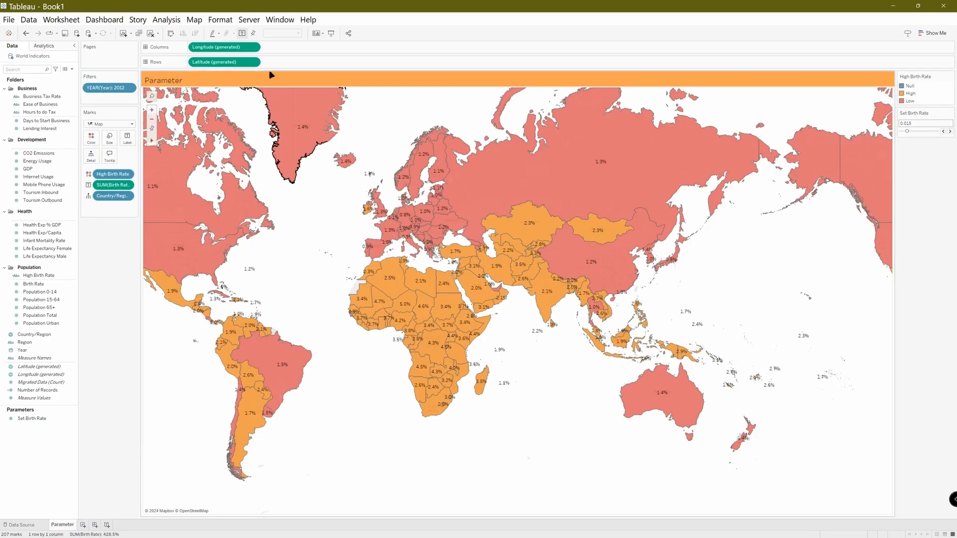